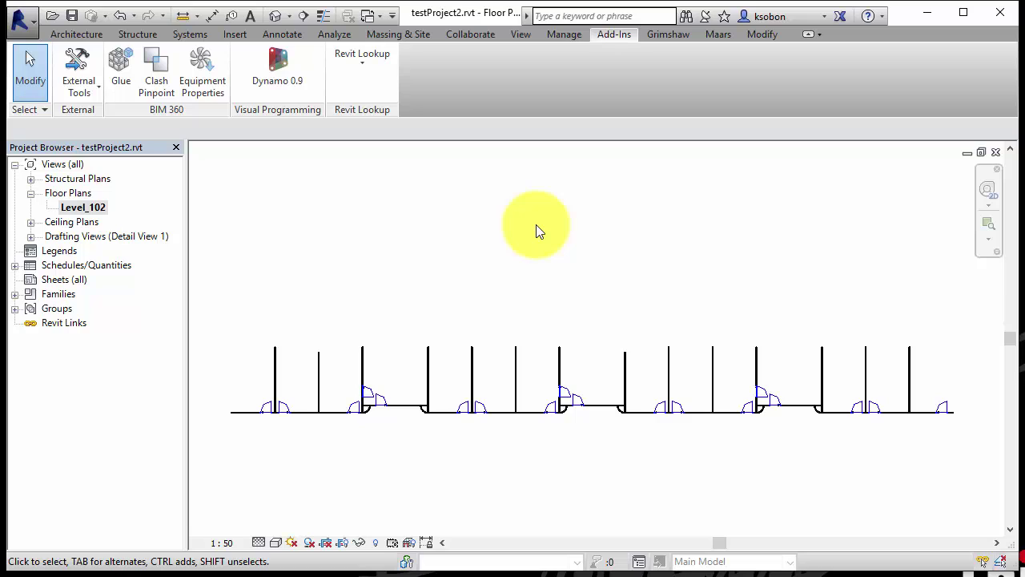
# - Survey the Level_102 curtain walls and doors, then start Dynamo 0.9 from Add-Ins
pyautogui.scroll(-1, 522, 265)
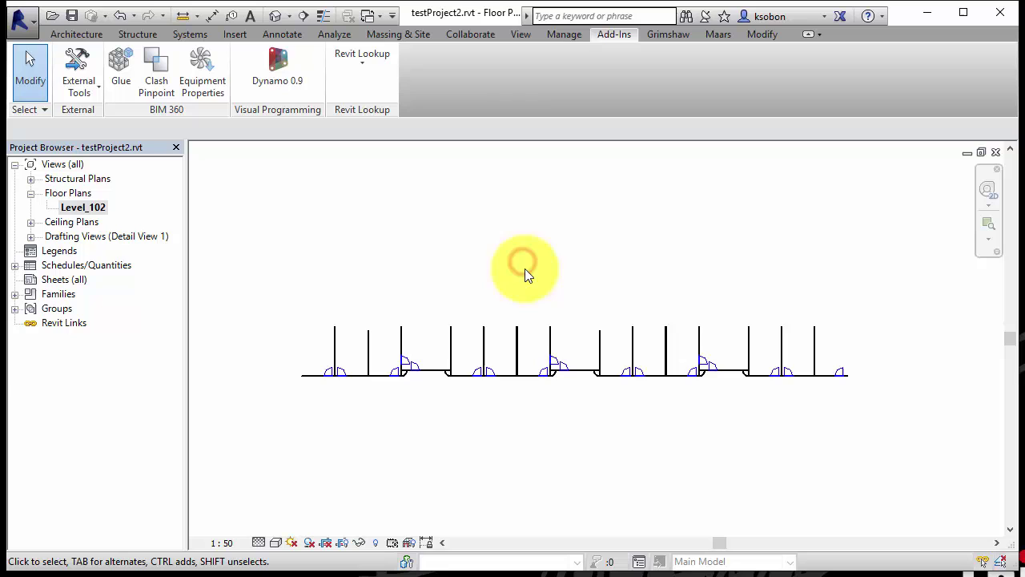
pyautogui.scroll(5, 496, 492)
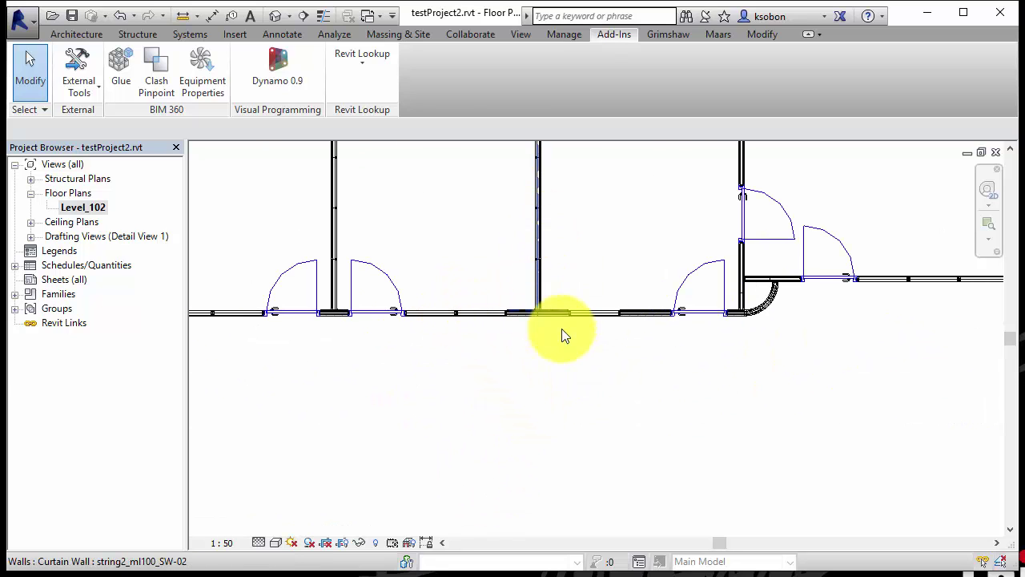
pyautogui.scroll(-4, 565, 344)
pyautogui.moveTo(653, 430)
pyautogui.mouseDown(button='middle')
pyautogui.moveTo(586, 433)
pyautogui.moveTo(581, 419)
pyautogui.moveTo(647, 439)
pyautogui.mouseUp(button='middle')
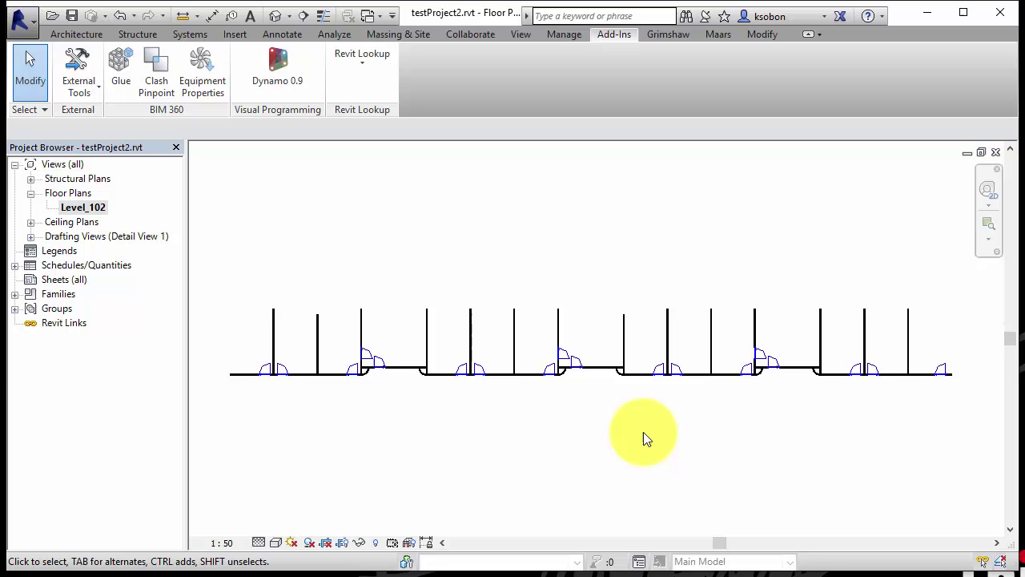
pyautogui.click(574, 443)
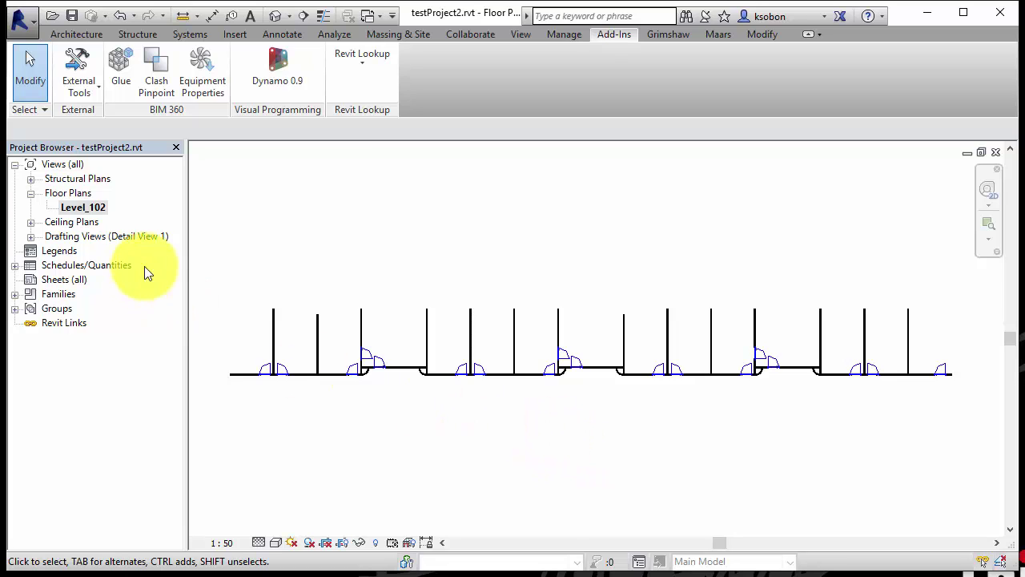
pyautogui.moveTo(567, 224); pyautogui.dragTo(573, 250, button='middle')
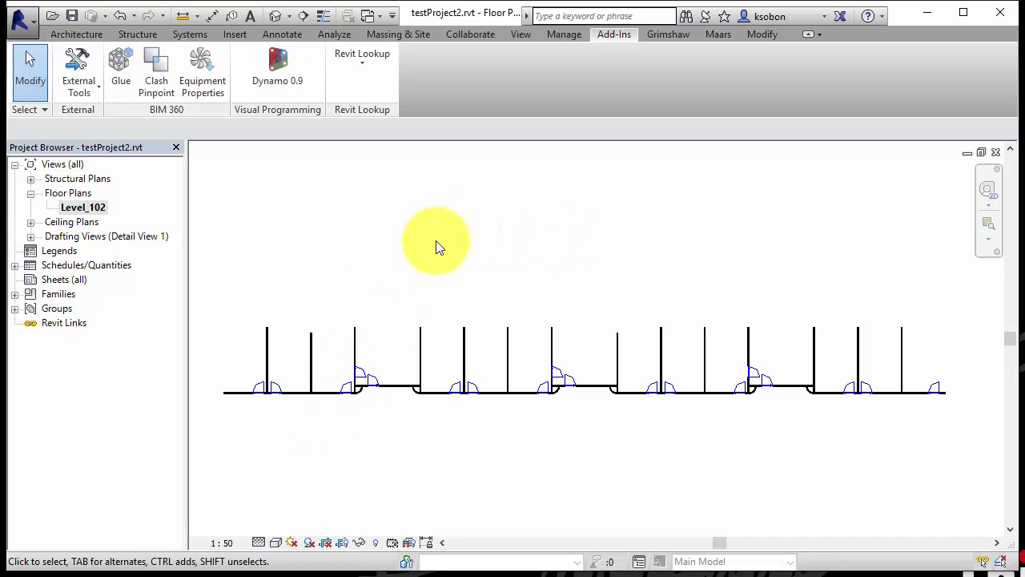
pyautogui.click(278, 74)
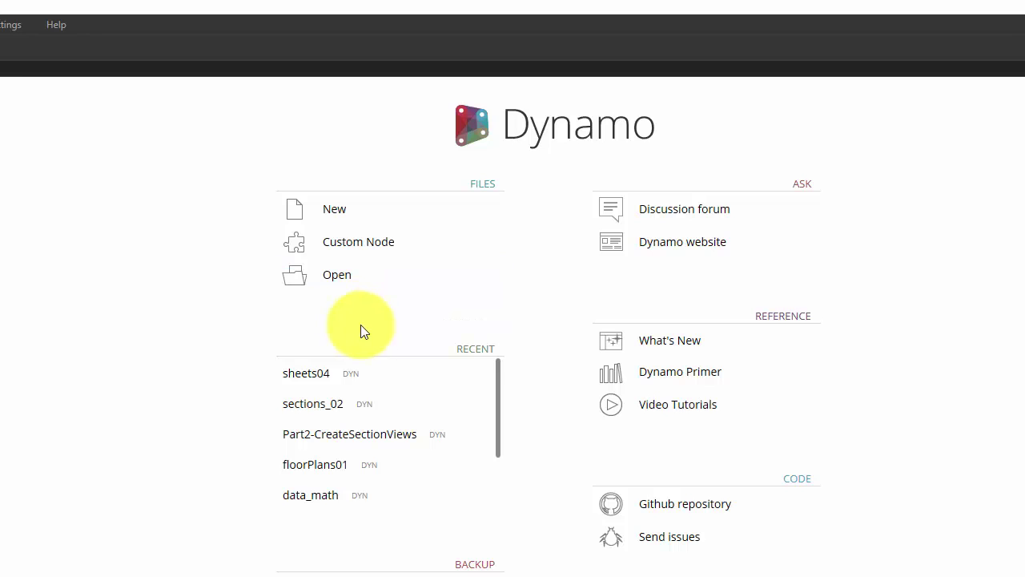
# - Open floorPlans01.dyn from the 2015 12 15 - KS_FloorPlanWallDims folder
pyautogui.click(336, 270)
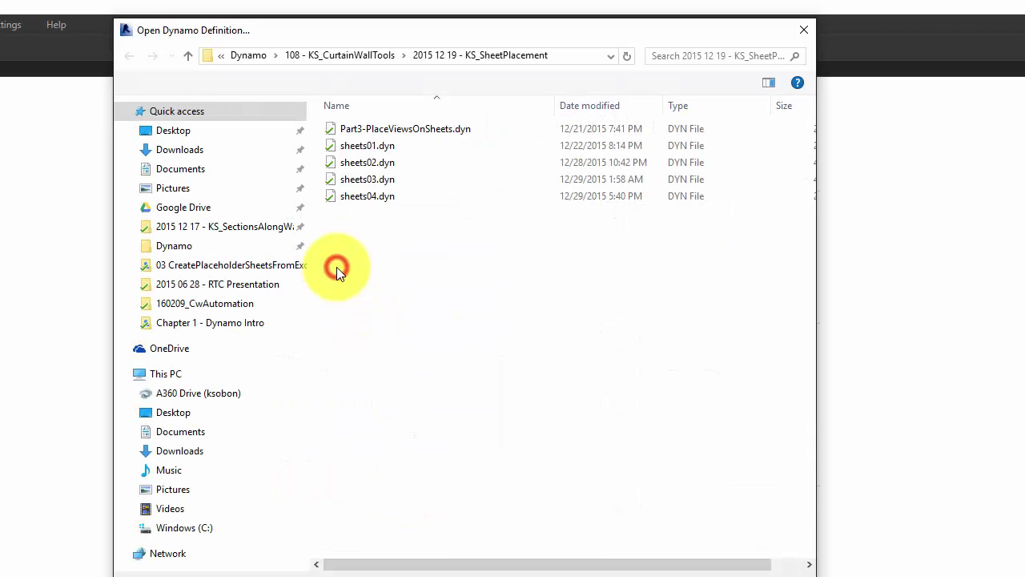
pyautogui.click(336, 54)
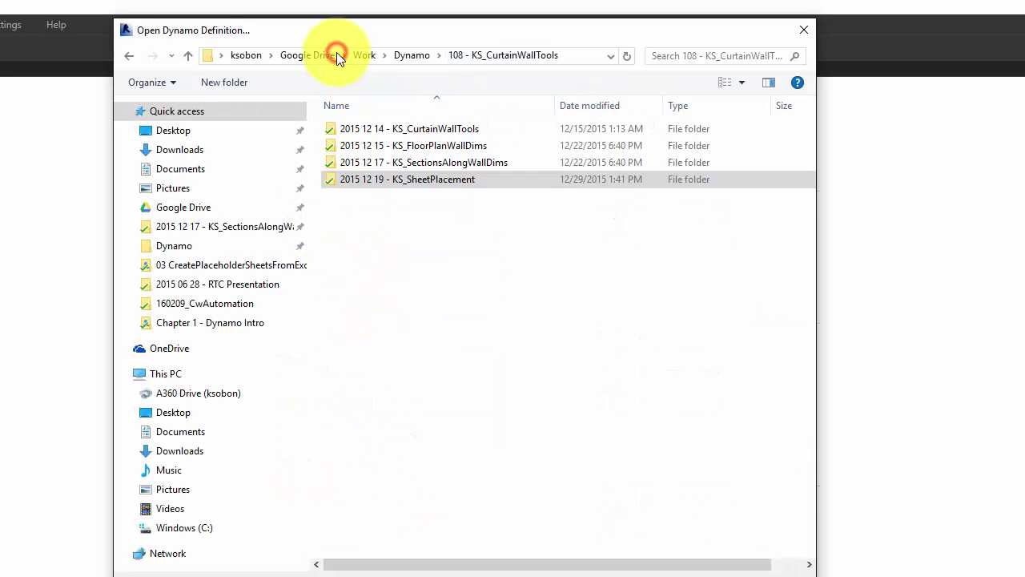
pyautogui.doubleClick(423, 146)
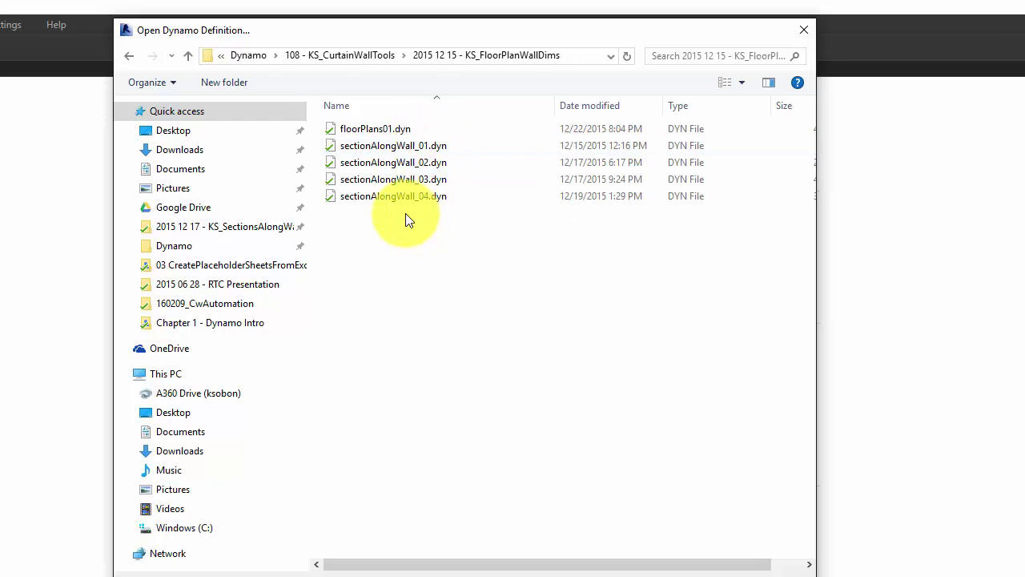
pyautogui.doubleClick(376, 129)
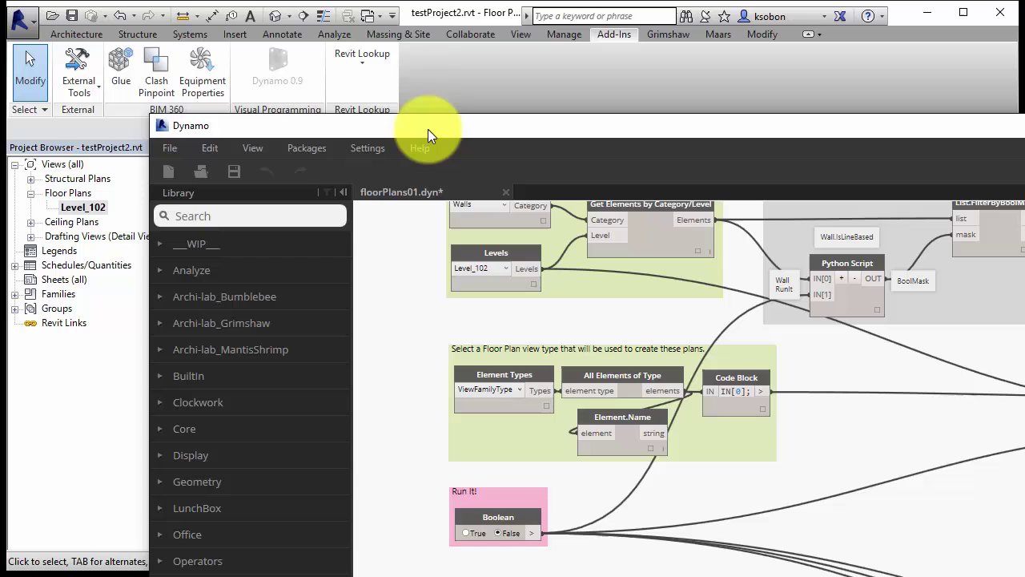
# - Reposition the Dynamo window over Revit and enlarge it to fill the screen
pyautogui.click(151, 112)
pyautogui.moveTo(381, 112); pyautogui.dragTo(899, 427)
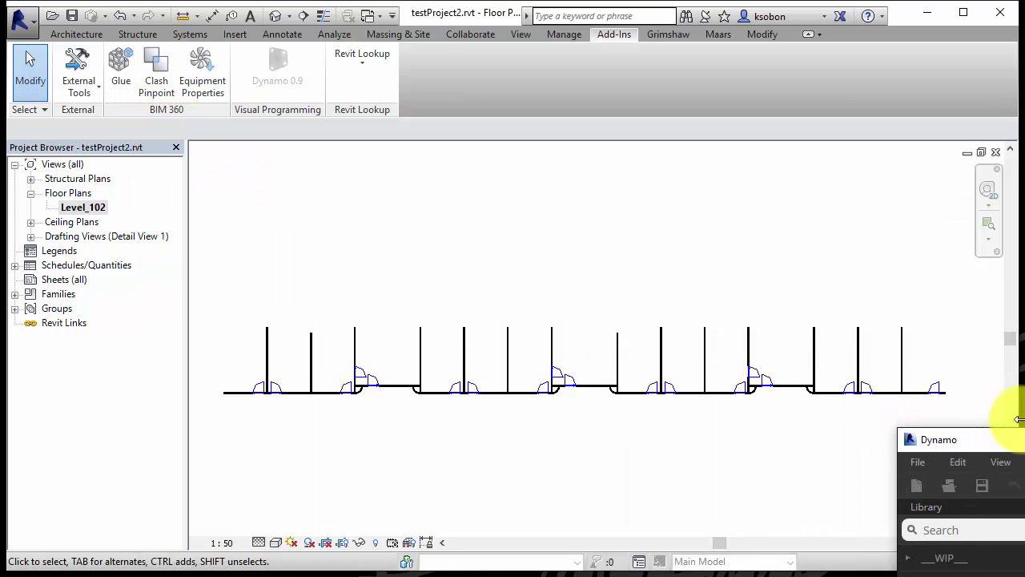
pyautogui.moveTo(1018, 425); pyautogui.dragTo(156, 10)
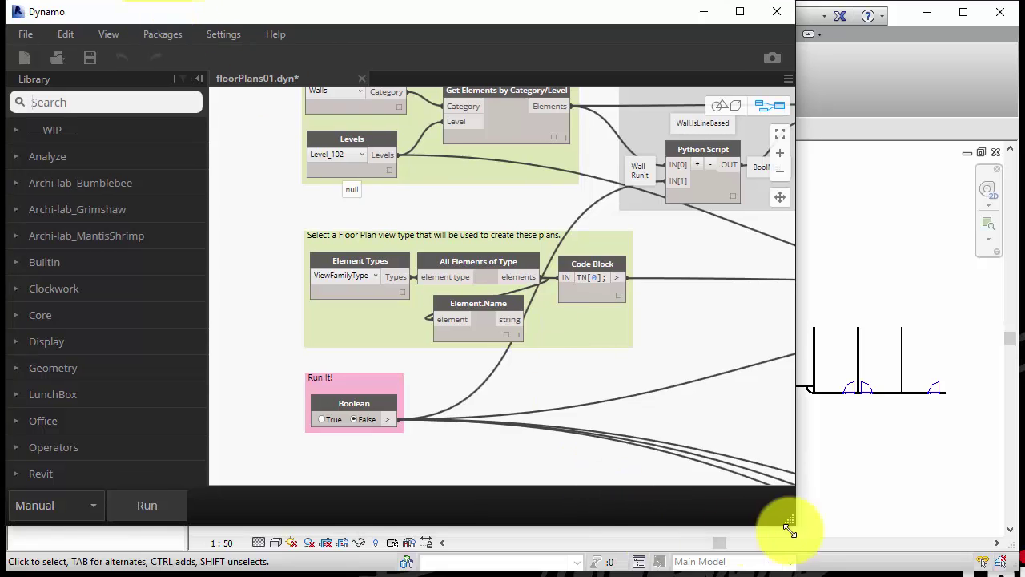
pyautogui.moveTo(791, 520); pyautogui.dragTo(1014, 569)
pyautogui.scroll(-8, 655, 306)
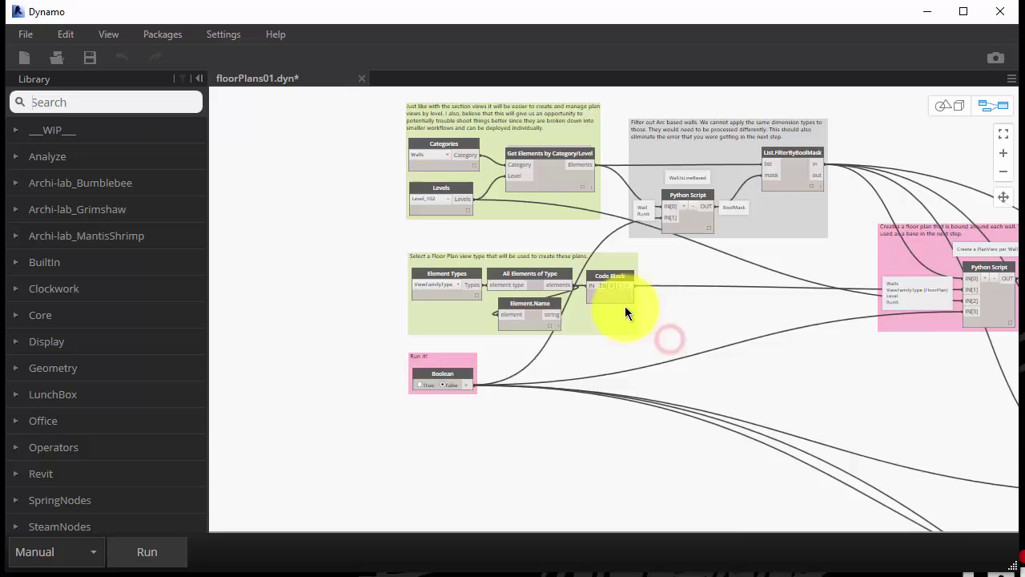
pyautogui.moveTo(595, 328); pyautogui.dragTo(476, 294, button='middle')
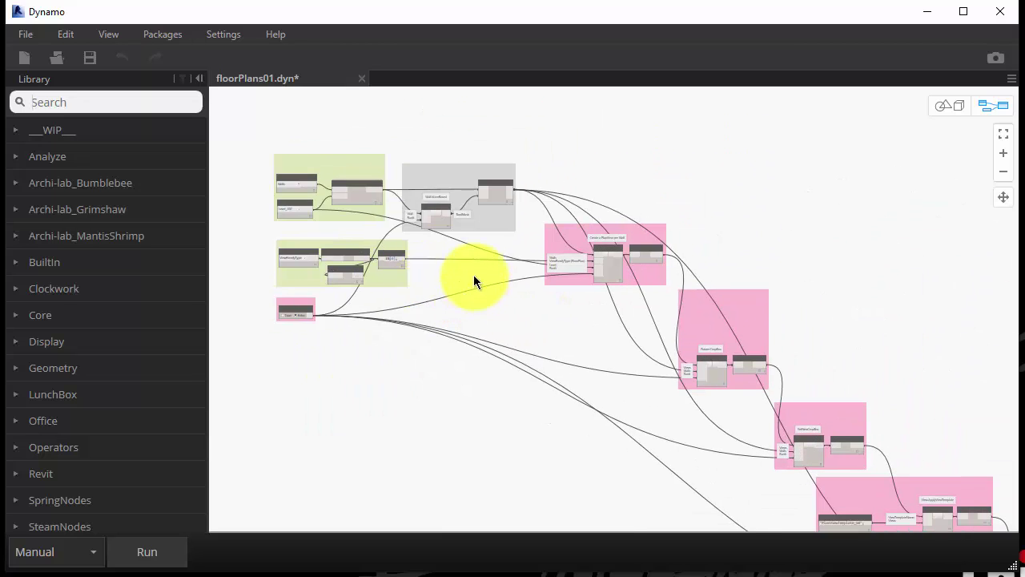
pyautogui.scroll(3, 246, 149)
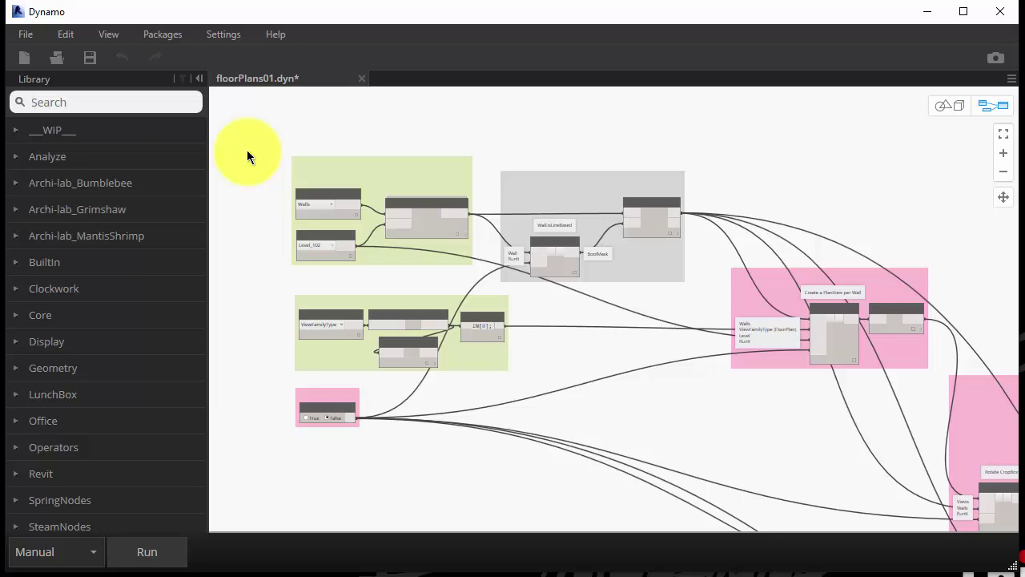
pyautogui.scroll(3, 259, 162)
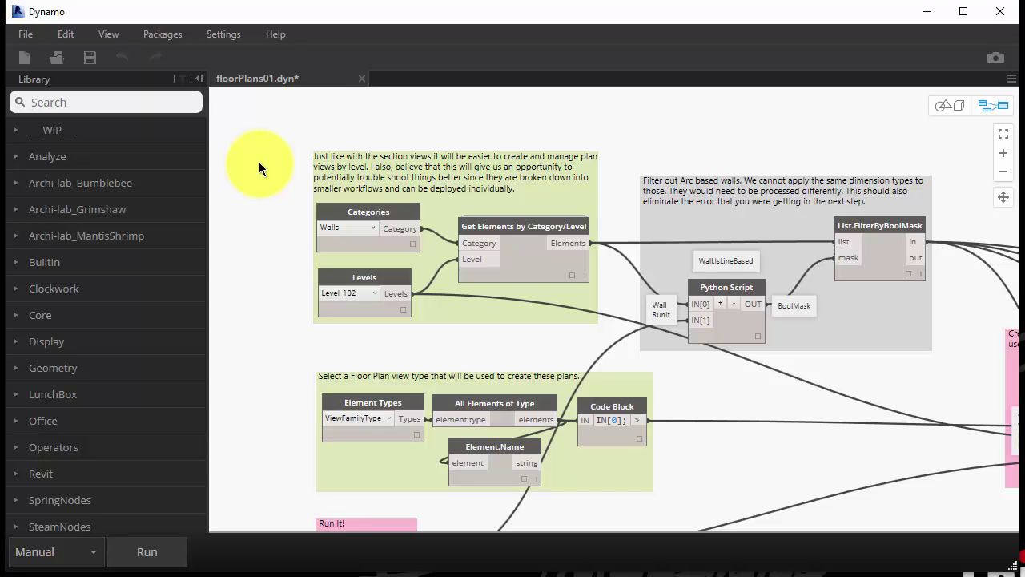
pyautogui.scroll(3, 270, 207)
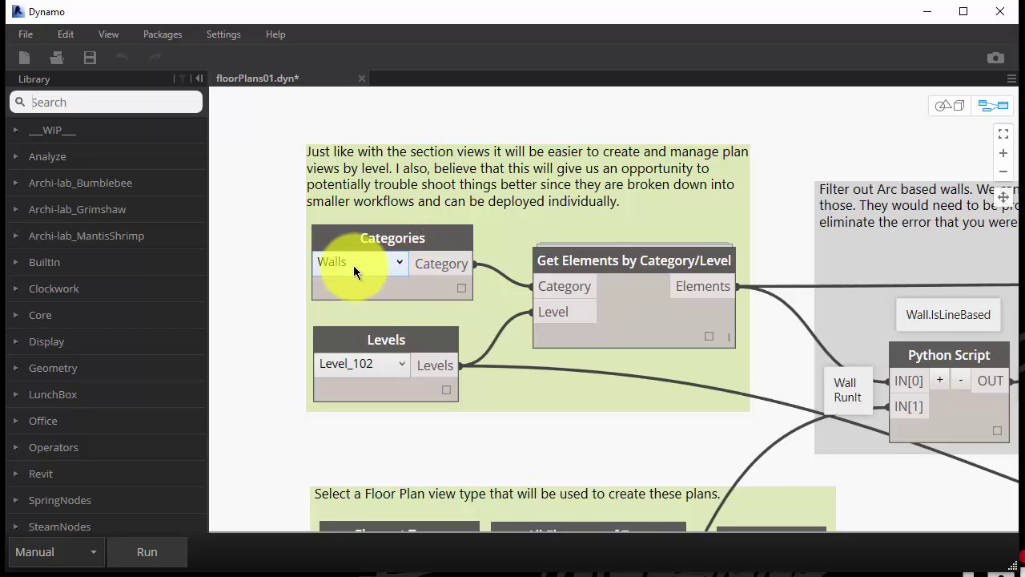
pyautogui.scroll(-5, 353, 265)
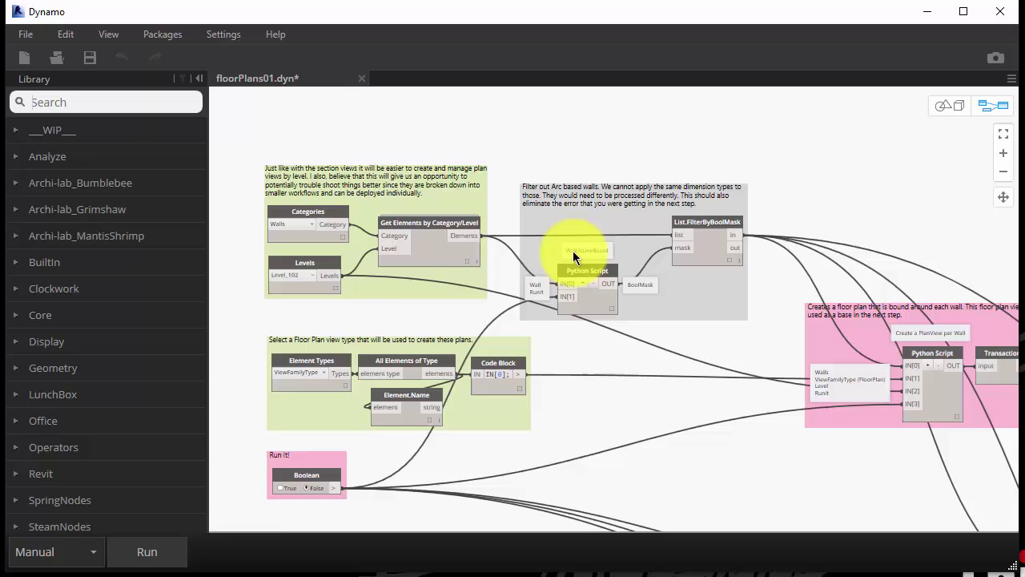
pyautogui.scroll(3, 573, 257)
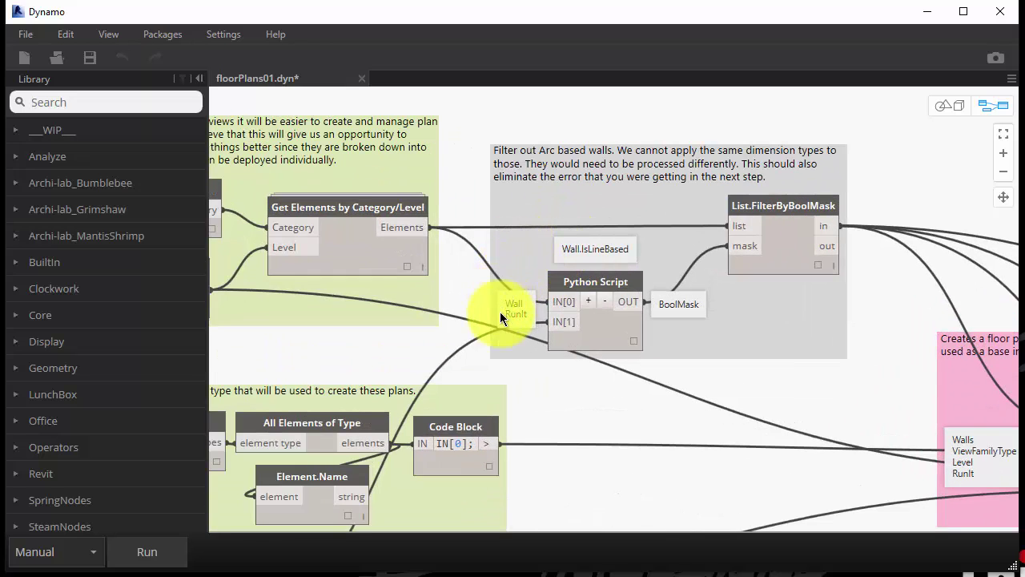
pyautogui.scroll(-1, 471, 249)
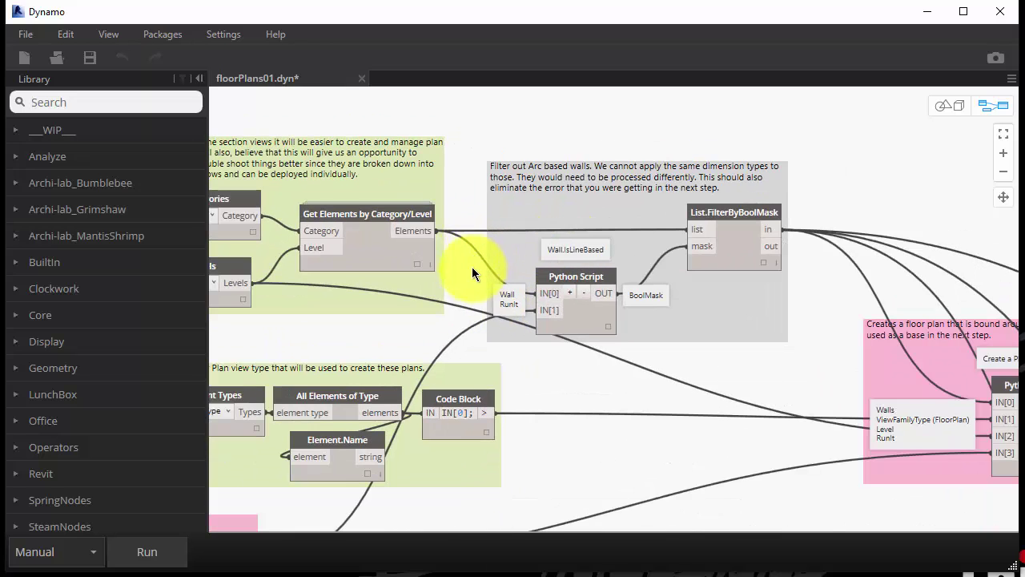
pyautogui.moveTo(472, 267); pyautogui.dragTo(538, 260, button='middle')
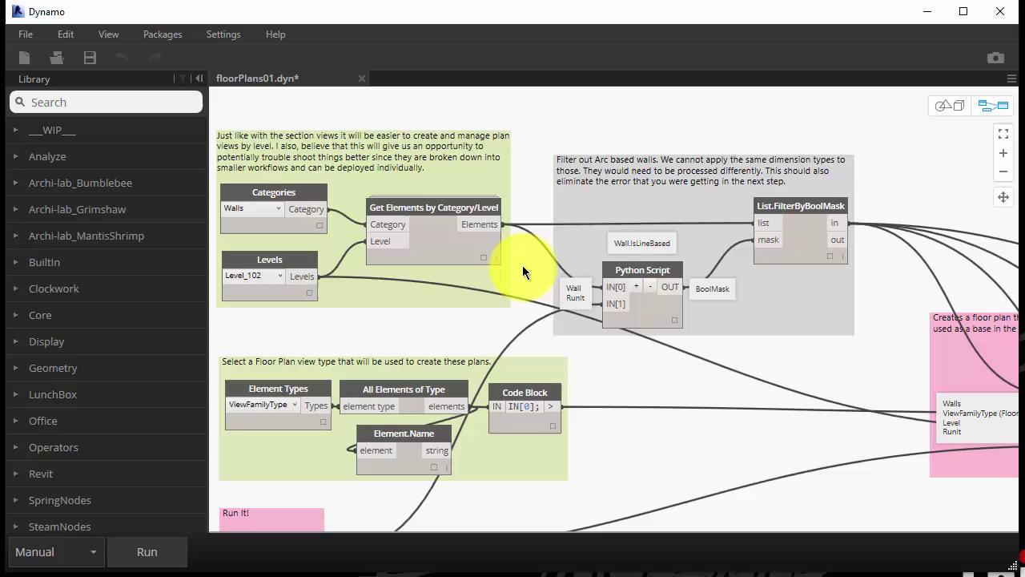
pyautogui.scroll(-2, 638, 366)
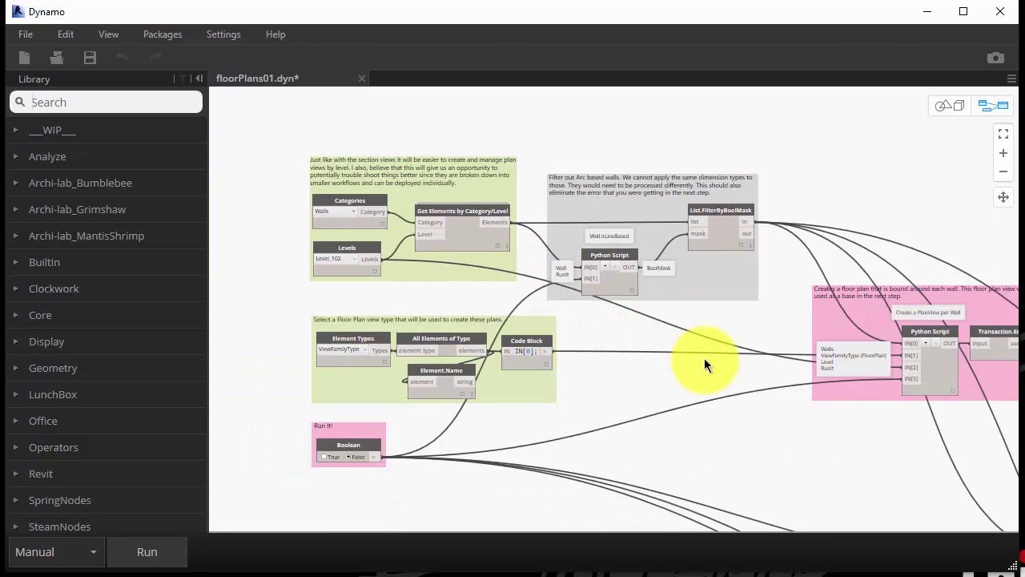
pyautogui.moveTo(705, 366); pyautogui.dragTo(533, 281, button='middle')
pyautogui.scroll(1, 532, 281)
pyautogui.scroll(3, 793, 294)
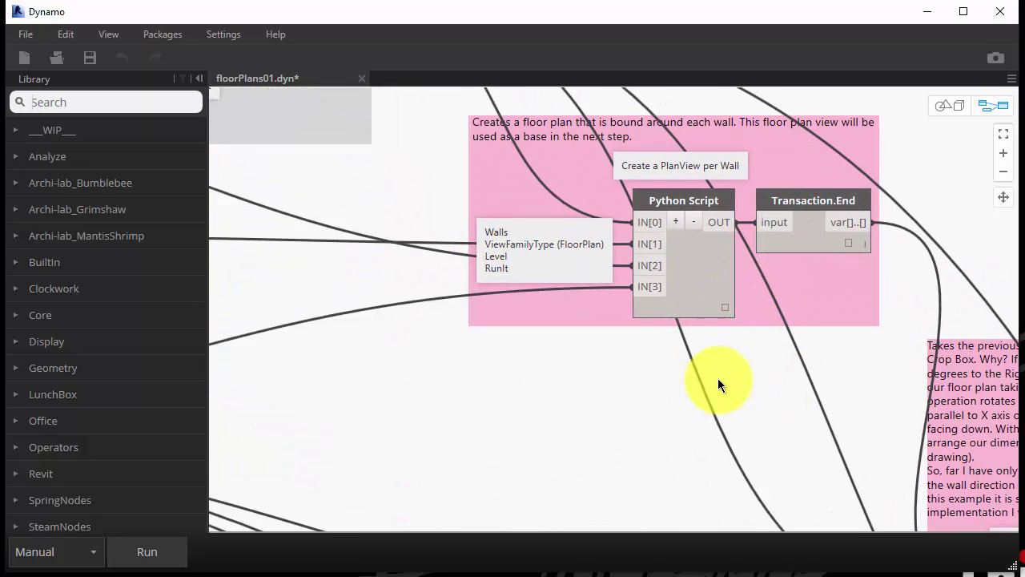
pyautogui.scroll(-2, 717, 381)
pyautogui.moveTo(727, 387); pyautogui.dragTo(657, 359, button='middle')
pyautogui.scroll(1, 657, 360)
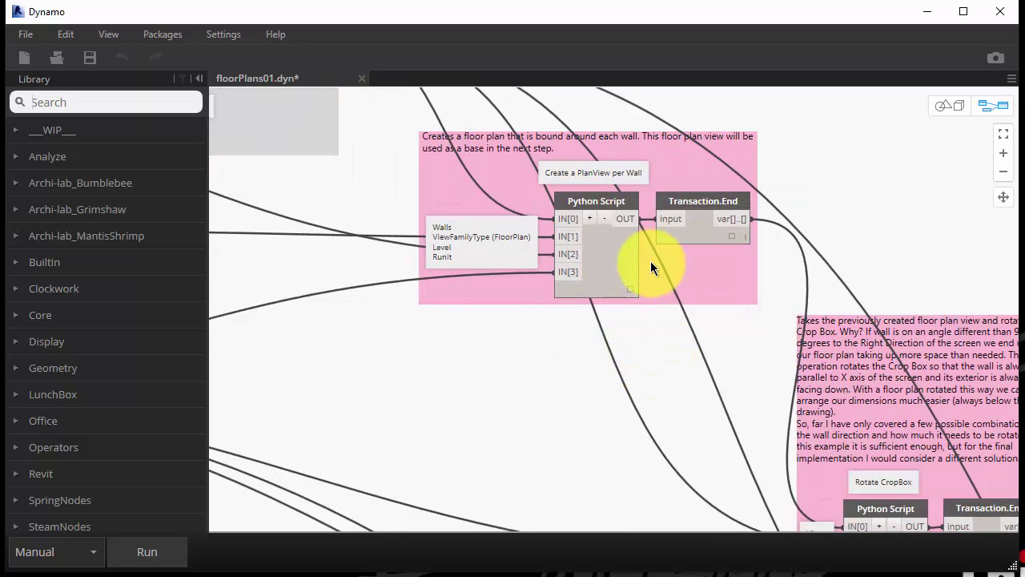
pyautogui.scroll(-4, 651, 261)
pyautogui.moveTo(659, 304); pyautogui.dragTo(508, 236, button='middle')
pyautogui.scroll(5, 657, 338)
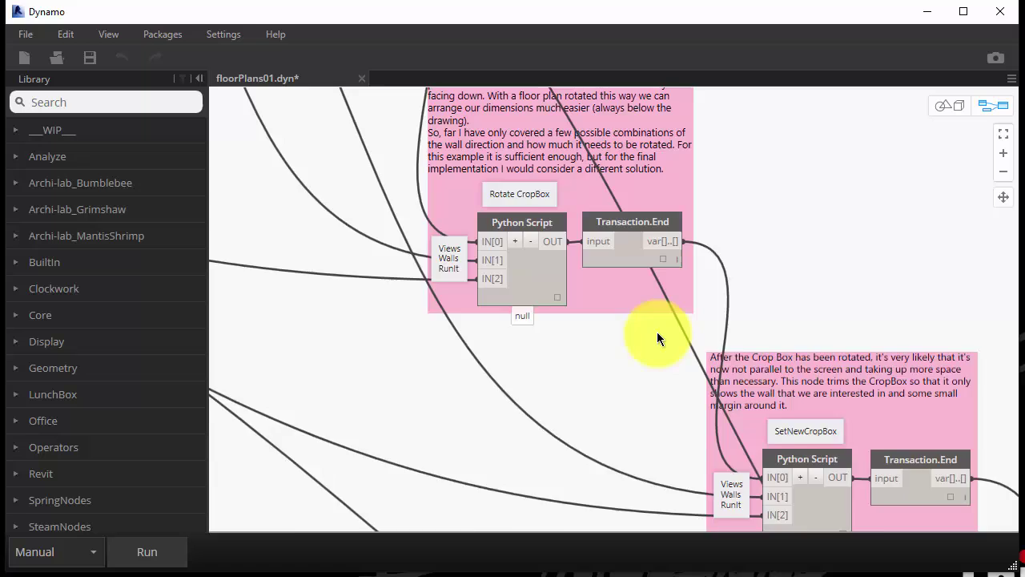
pyautogui.scroll(1, 657, 332)
pyautogui.moveTo(590, 362); pyautogui.dragTo(633, 371, button='middle')
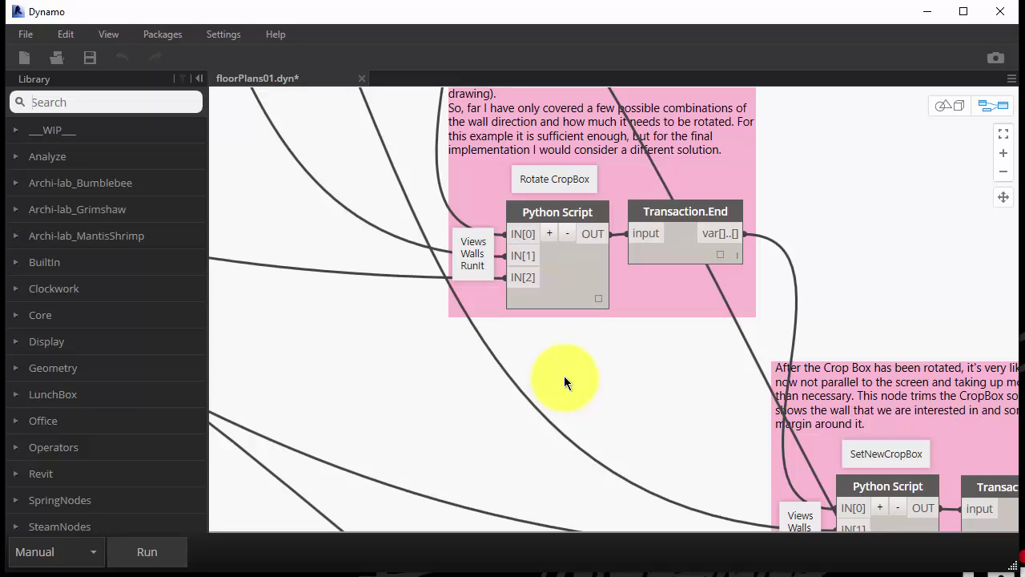
pyautogui.scroll(-4, 564, 376)
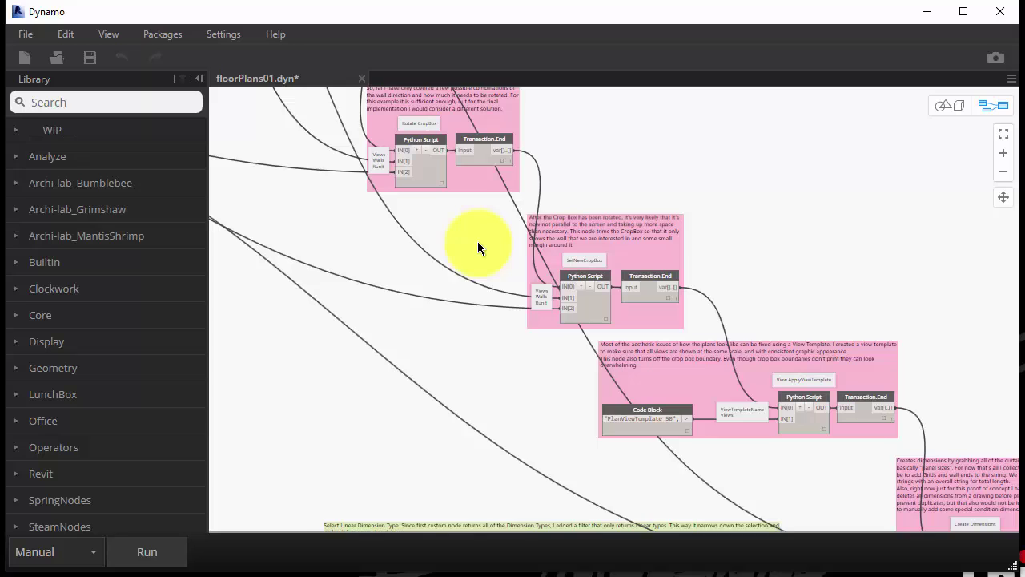
pyautogui.scroll(5, 609, 344)
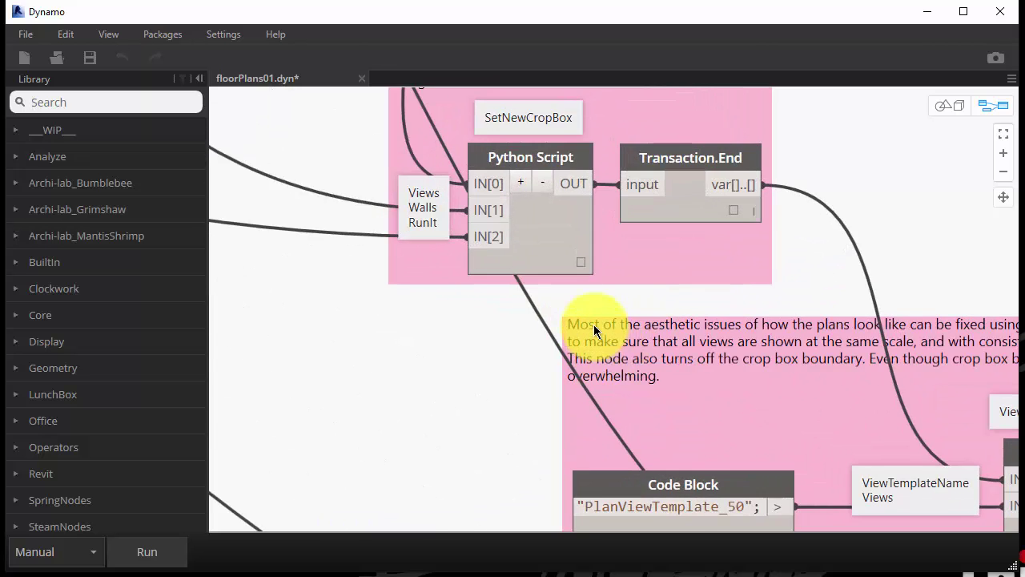
pyautogui.scroll(-3, 594, 330)
pyautogui.scroll(2, 497, 366)
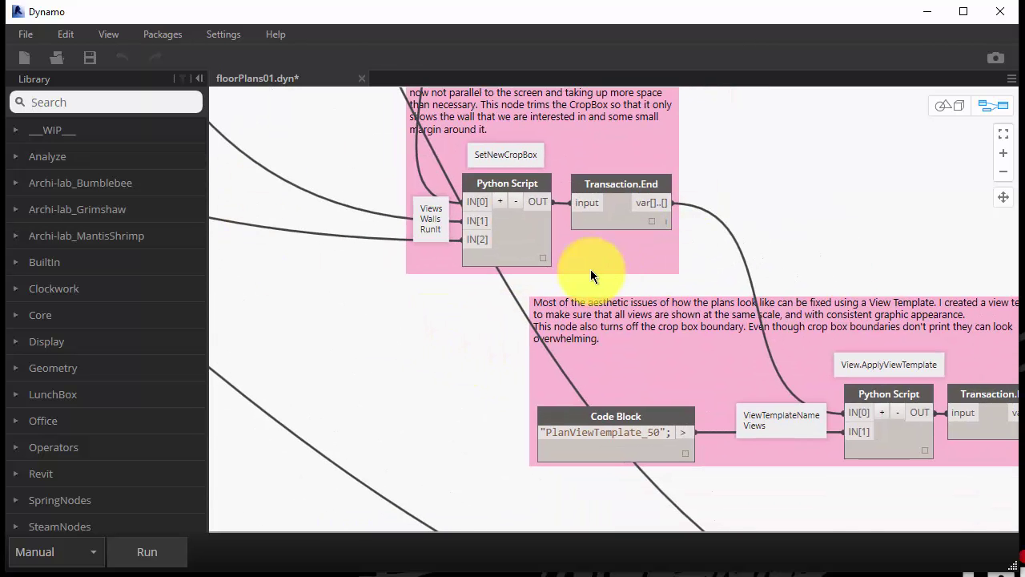
pyautogui.moveTo(536, 263)
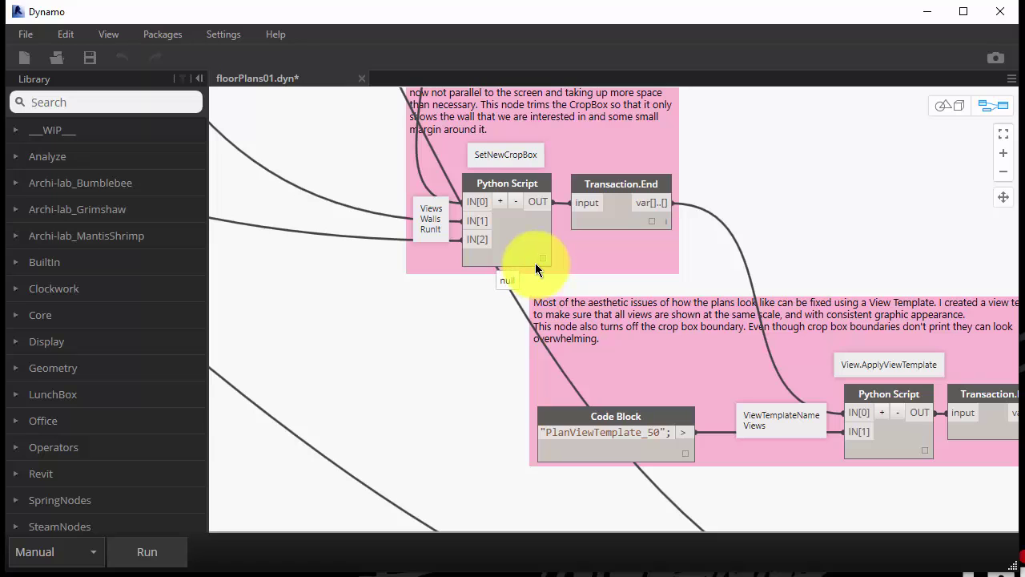
pyautogui.scroll(-1, 509, 262)
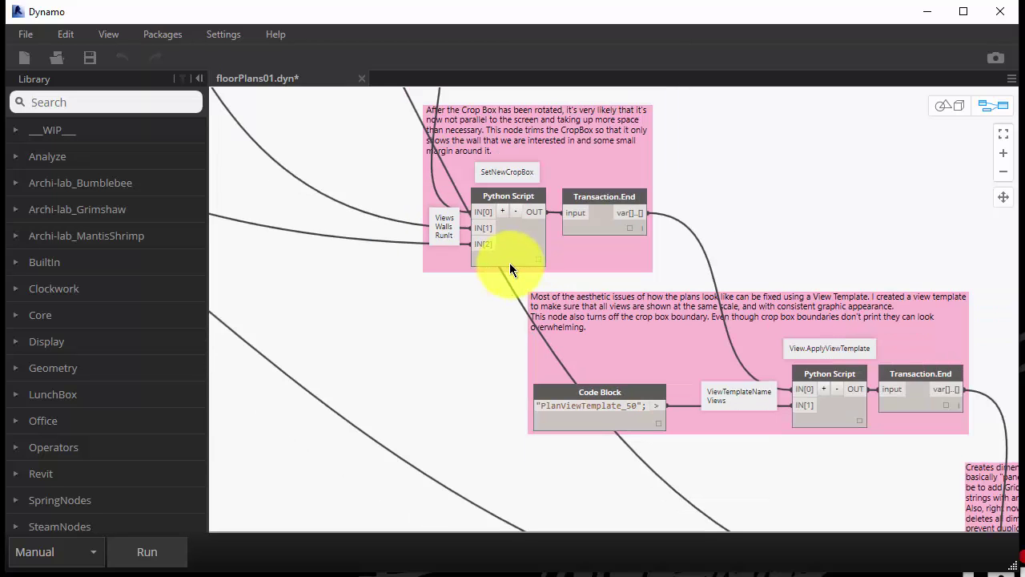
pyautogui.scroll(-1, 766, 309)
pyautogui.scroll(-2, 638, 270)
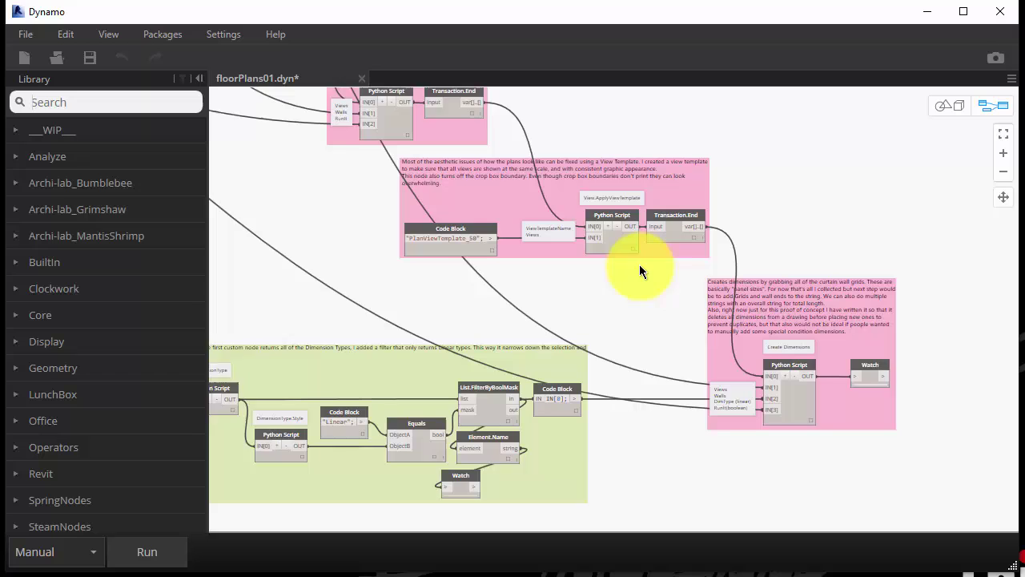
pyautogui.scroll(1, 544, 236)
pyautogui.moveTo(574, 291); pyautogui.dragTo(682, 217, button='middle')
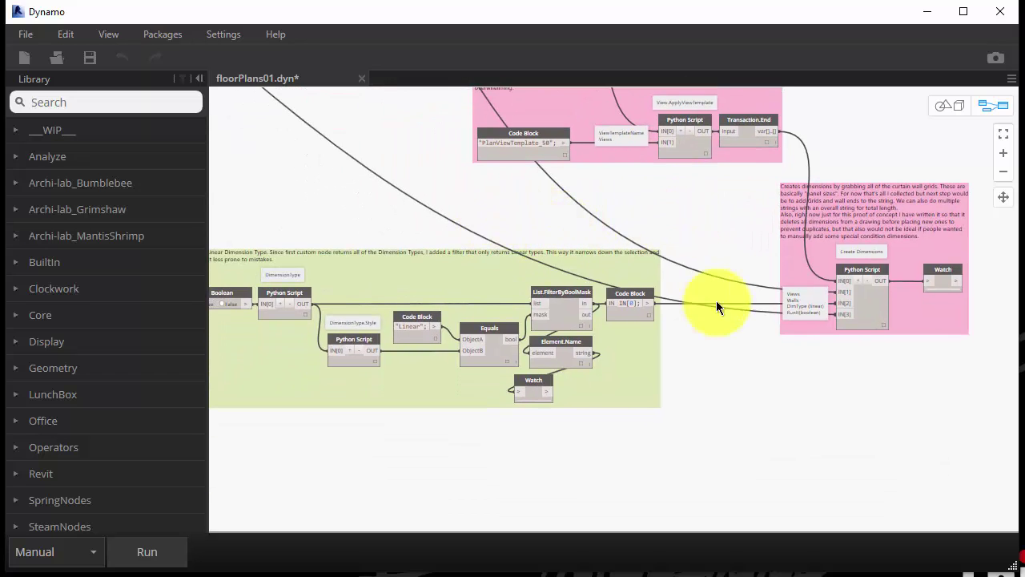
pyautogui.moveTo(827, 419); pyautogui.dragTo(815, 369, button='middle')
pyautogui.scroll(1, 725, 327)
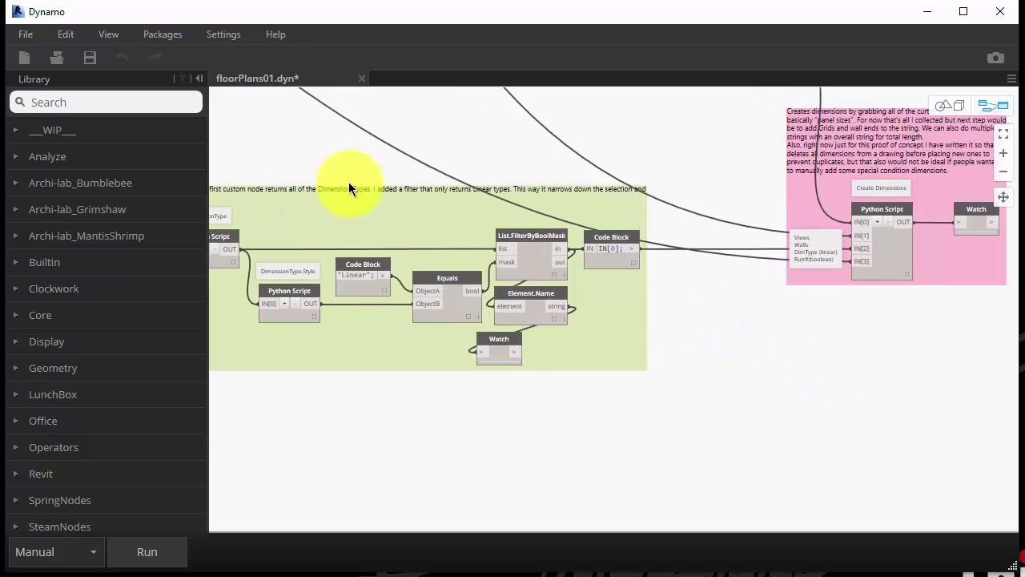
# - Switch the Run It Boolean to True and run floorPlans01 to generate dimensioned plans
pyautogui.scroll(-3, 815, 338)
pyautogui.moveTo(481, 194); pyautogui.dragTo(686, 300, button='middle')
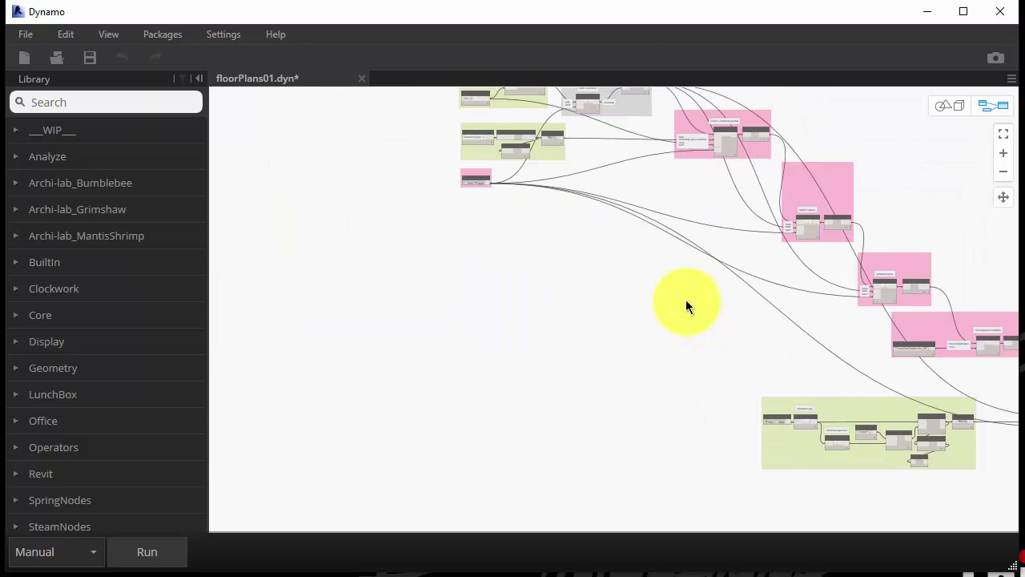
pyautogui.scroll(-1, 686, 299)
pyautogui.moveTo(604, 264); pyautogui.dragTo(521, 294, button='middle')
pyautogui.scroll(7, 460, 200)
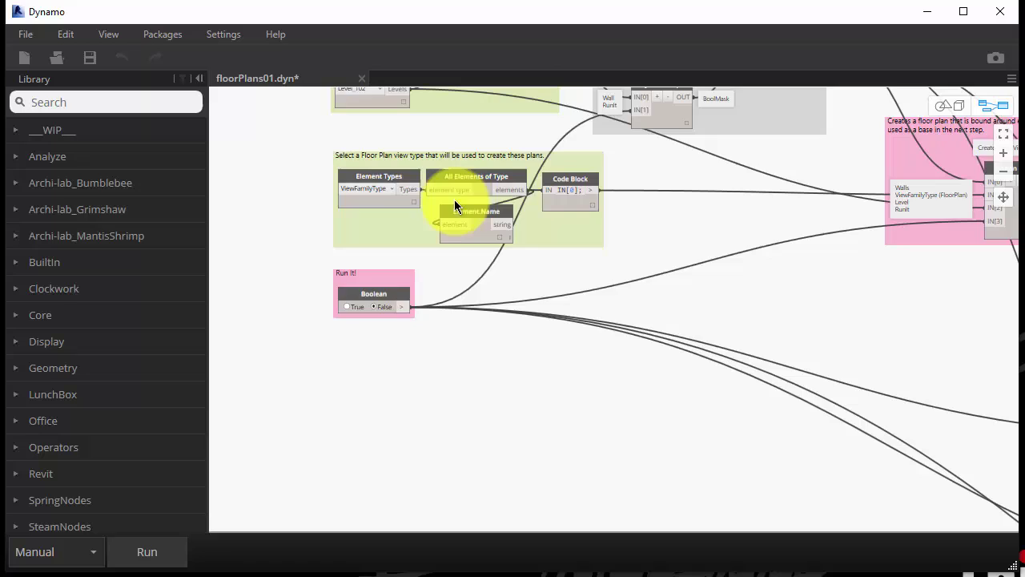
pyautogui.click(147, 553)
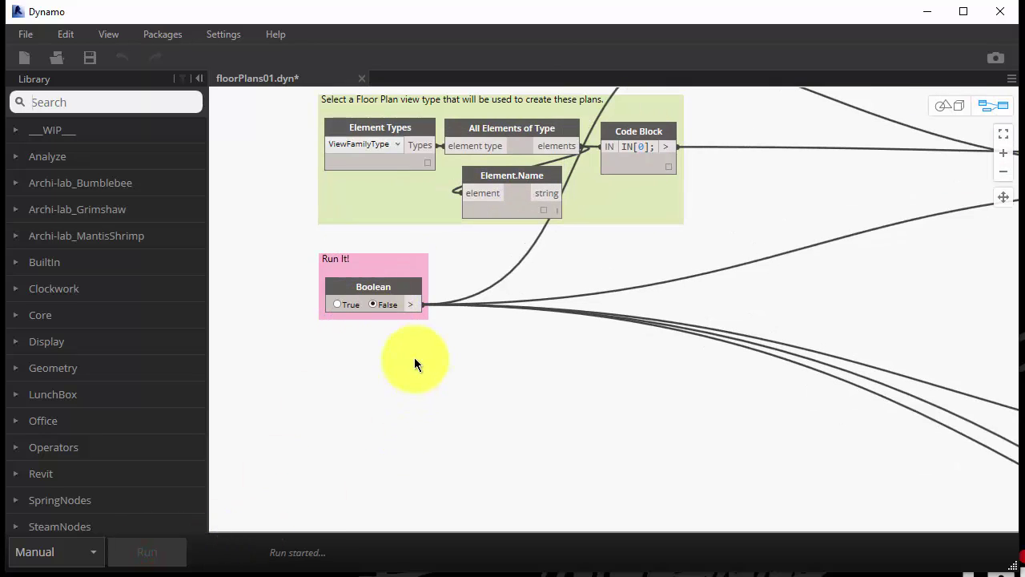
pyautogui.click(344, 304)
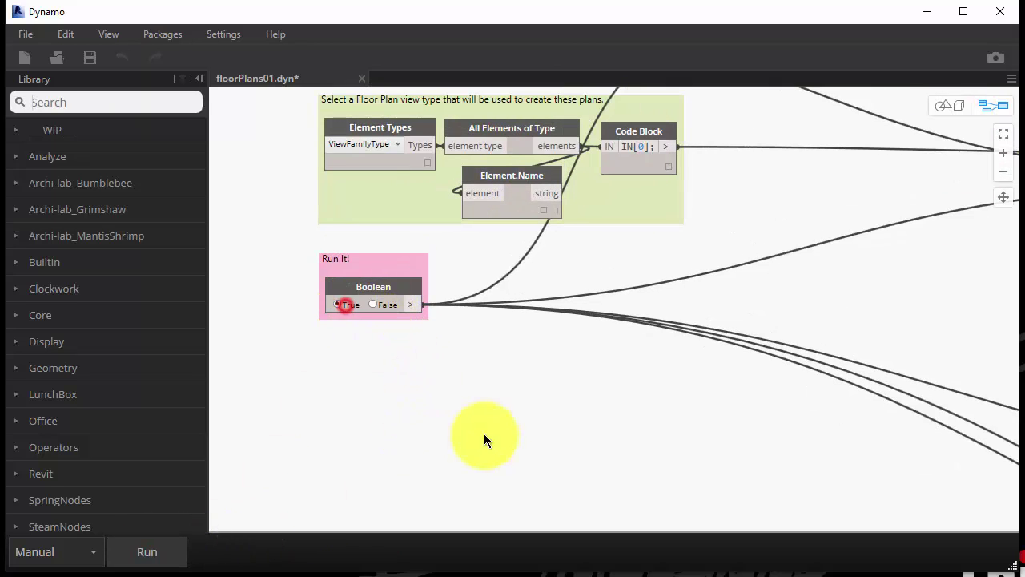
pyautogui.click(149, 553)
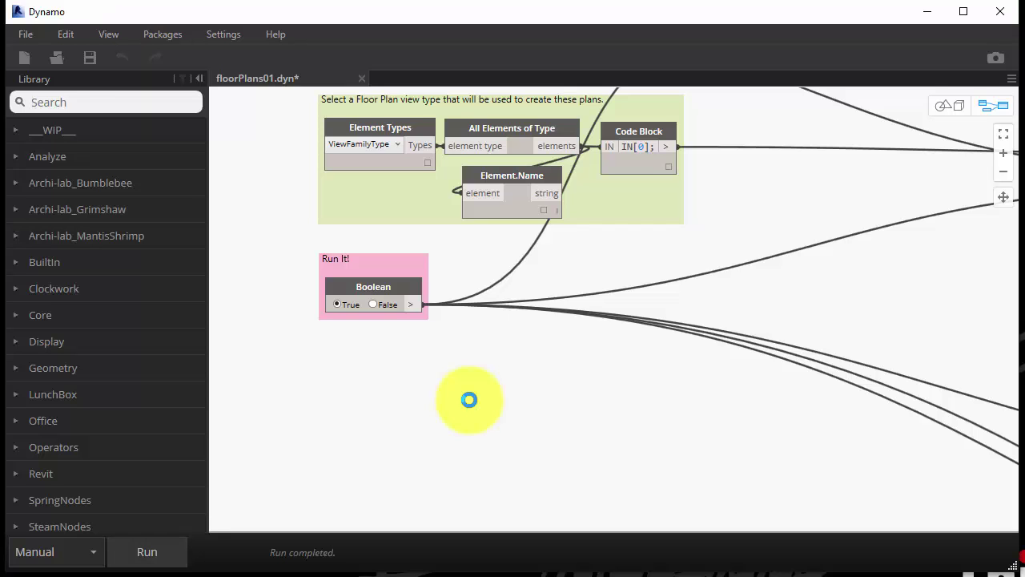
# - Back in Revit, open the Level_102_Wall_0 plan and zoom it to fit
pyautogui.click(925, 13)
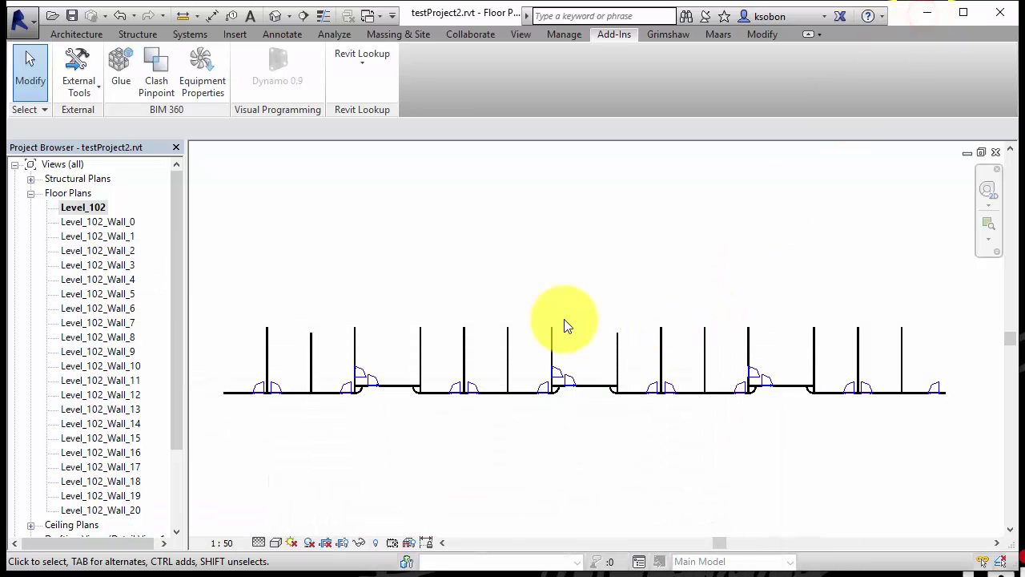
pyautogui.click(564, 220)
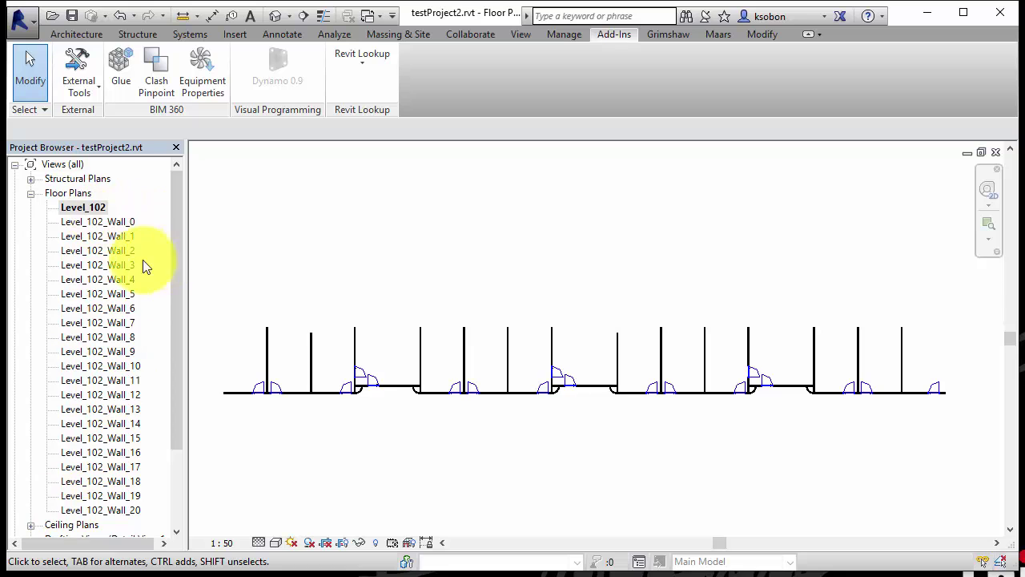
pyautogui.doubleClick(100, 222)
pyautogui.rightClick(444, 294)
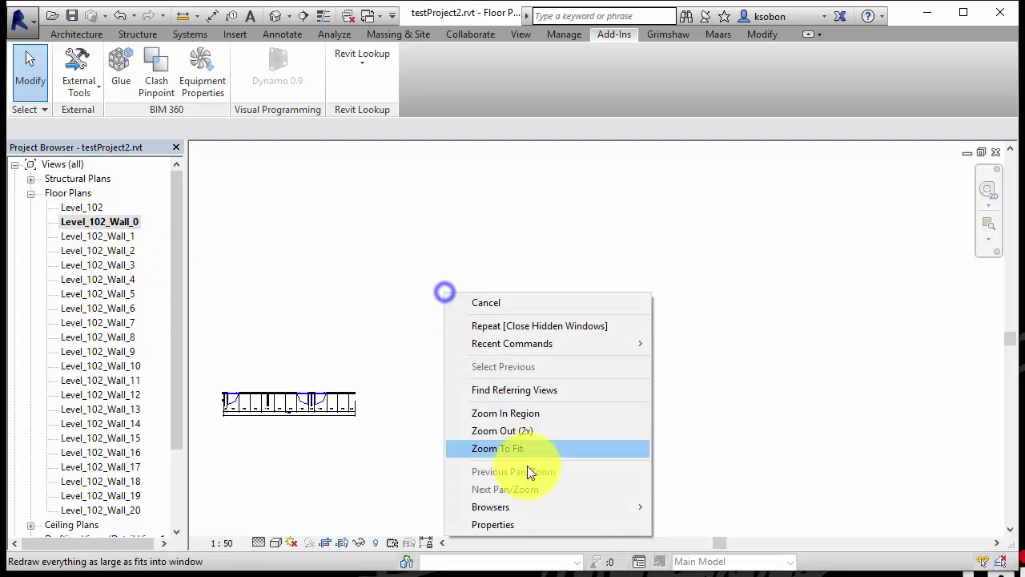
pyautogui.click(523, 450)
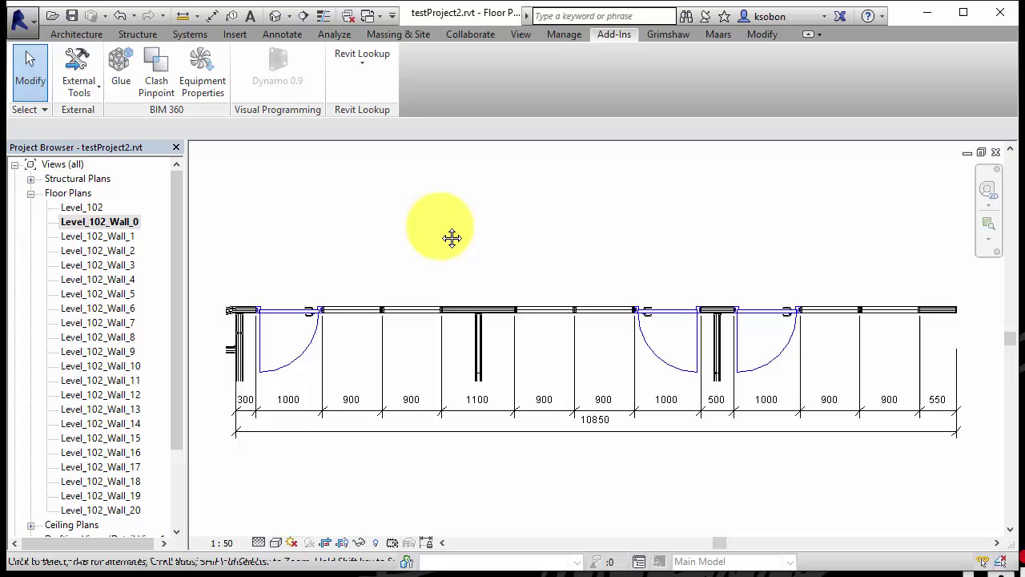
# - Check the Wall_0 curtain wall dimensions totalling 10850, then select the Level_102_Wall_11 plan
pyautogui.moveTo(451, 238); pyautogui.dragTo(441, 220, button='middle')
pyautogui.click(397, 294)
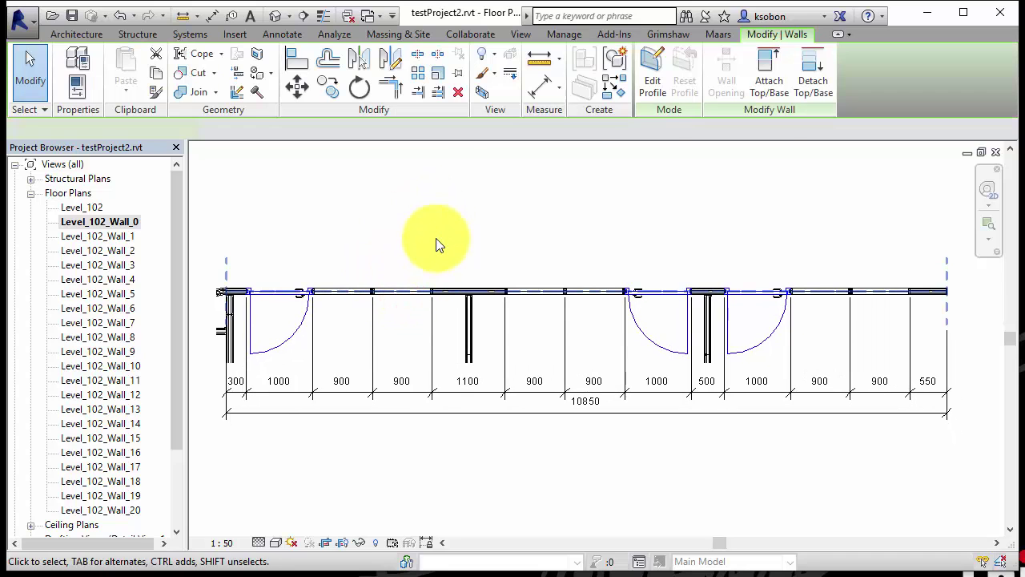
pyautogui.click(700, 201)
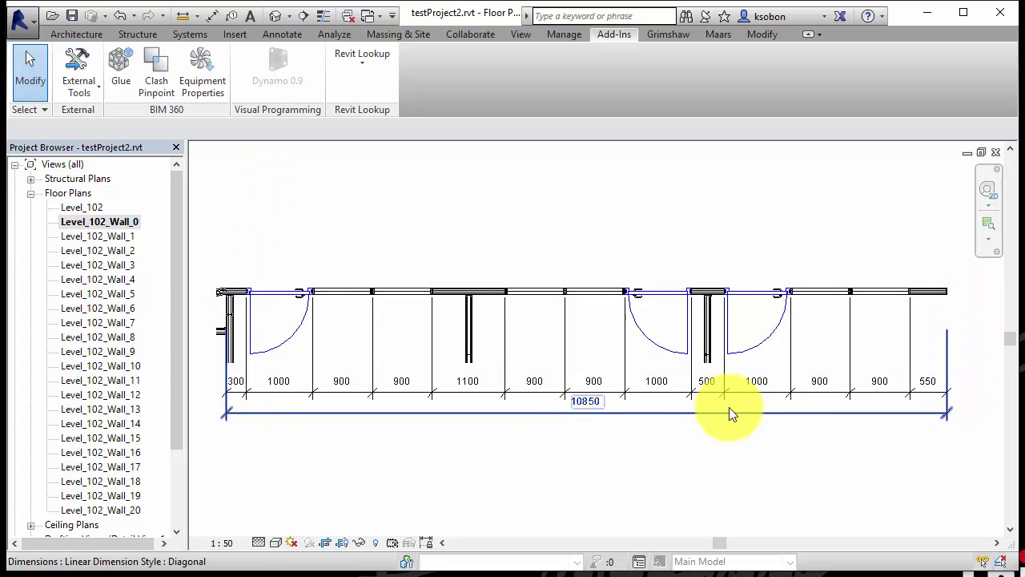
pyautogui.click(656, 471)
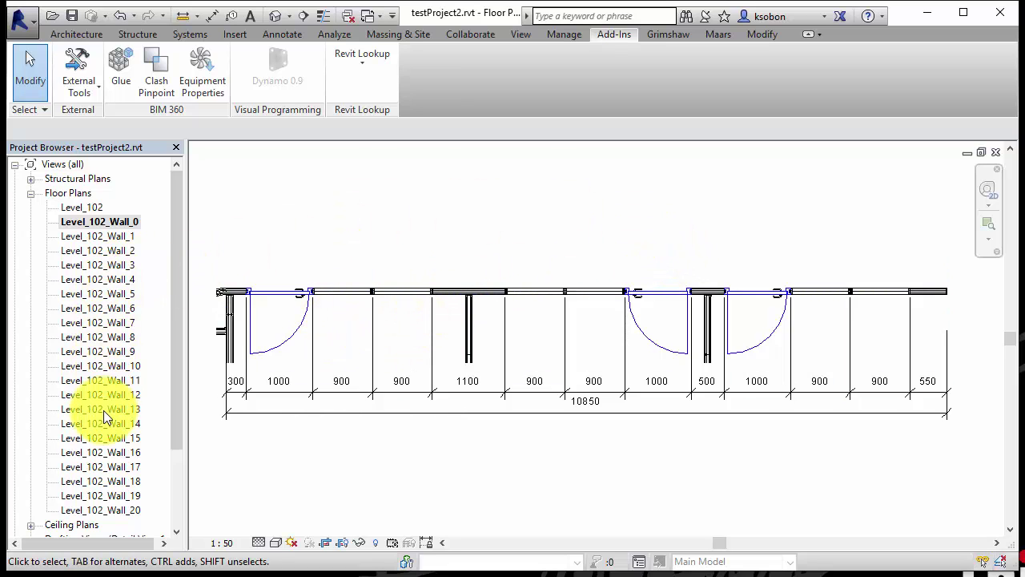
pyautogui.click(103, 385)
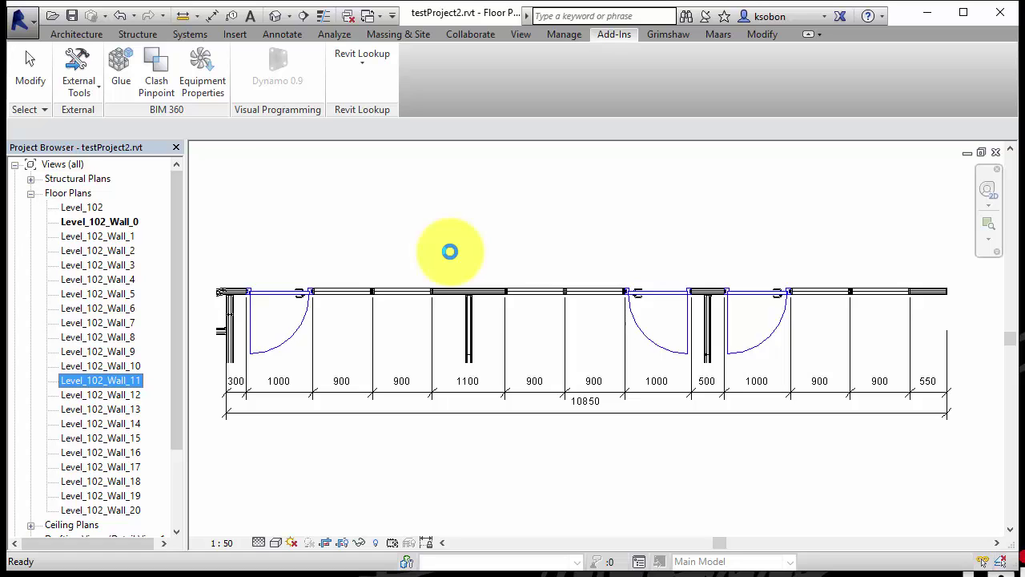
# - Fit the Level_102_Wall_11 plan in view and inspect its curved curtain wall
pyautogui.rightClick(435, 293)
pyautogui.click(497, 446)
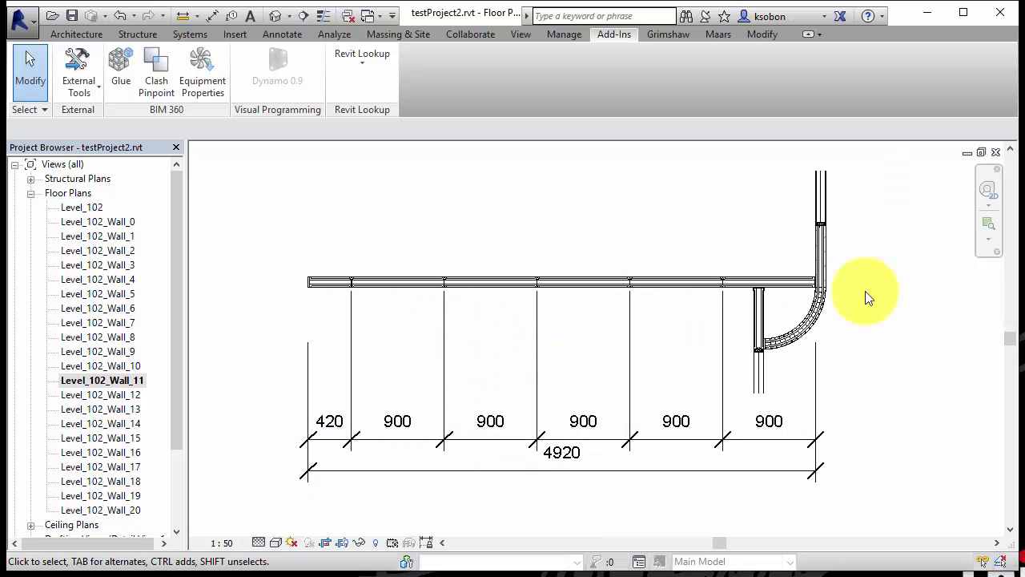
pyautogui.click(790, 336)
pyautogui.click(914, 359)
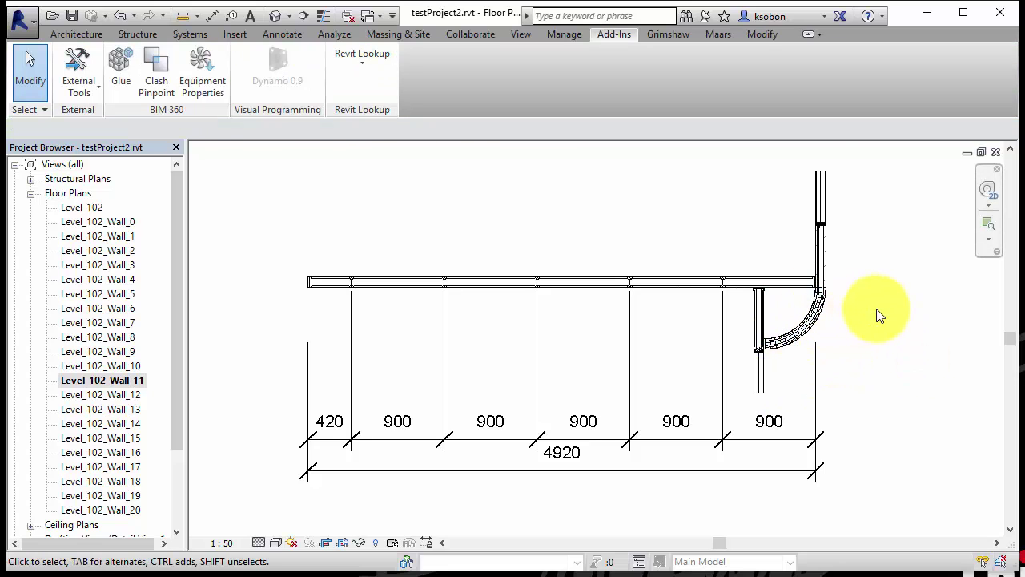
# - Open and fit Level_102_Wall_15, checking its 850 and 900 segments totalling 5350
pyautogui.doubleClick(103, 438)
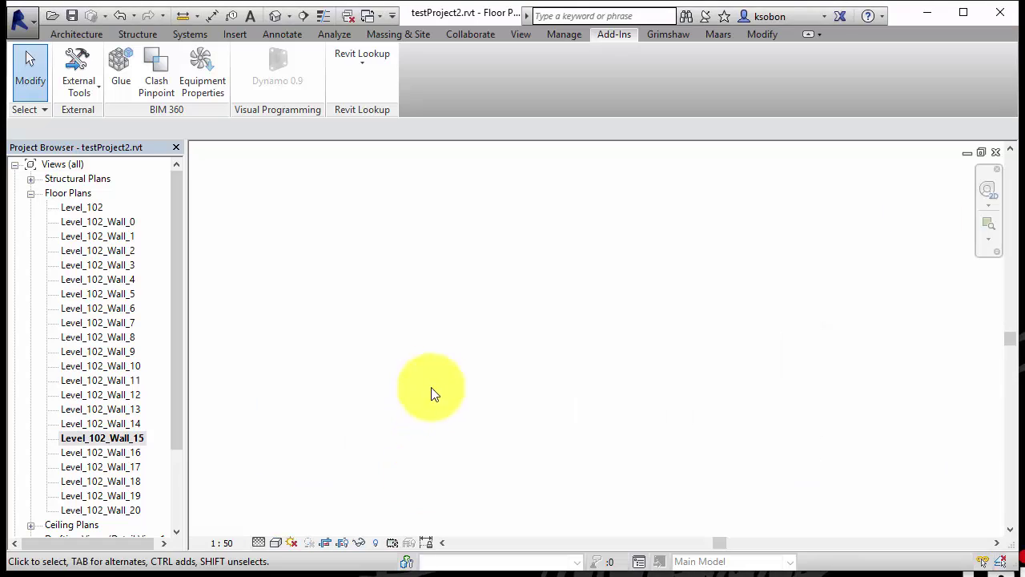
pyautogui.rightClick(402, 331)
pyautogui.click(452, 486)
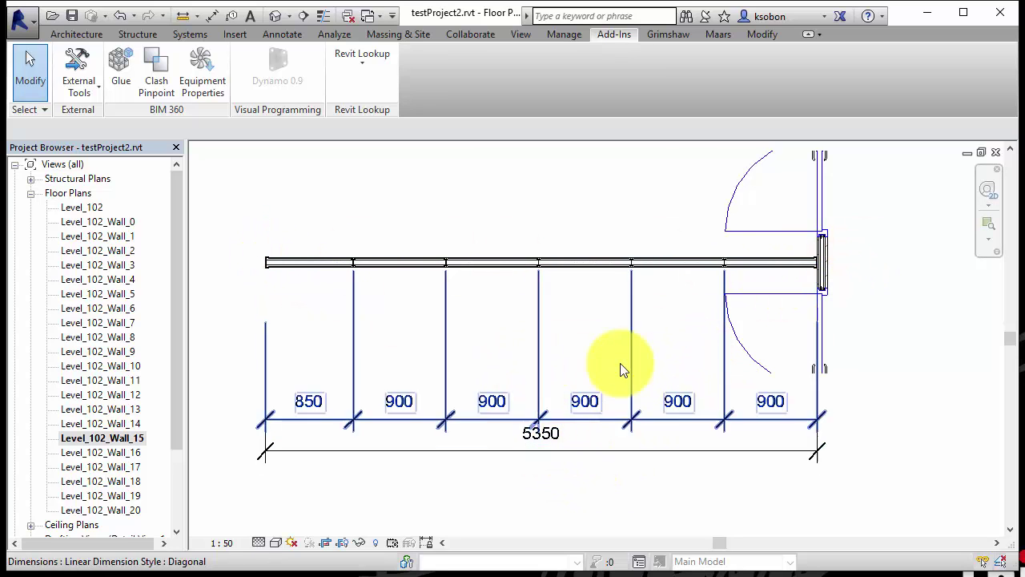
pyautogui.scroll(-1, 606, 327)
pyautogui.moveTo(605, 321); pyautogui.dragTo(608, 352, button='middle')
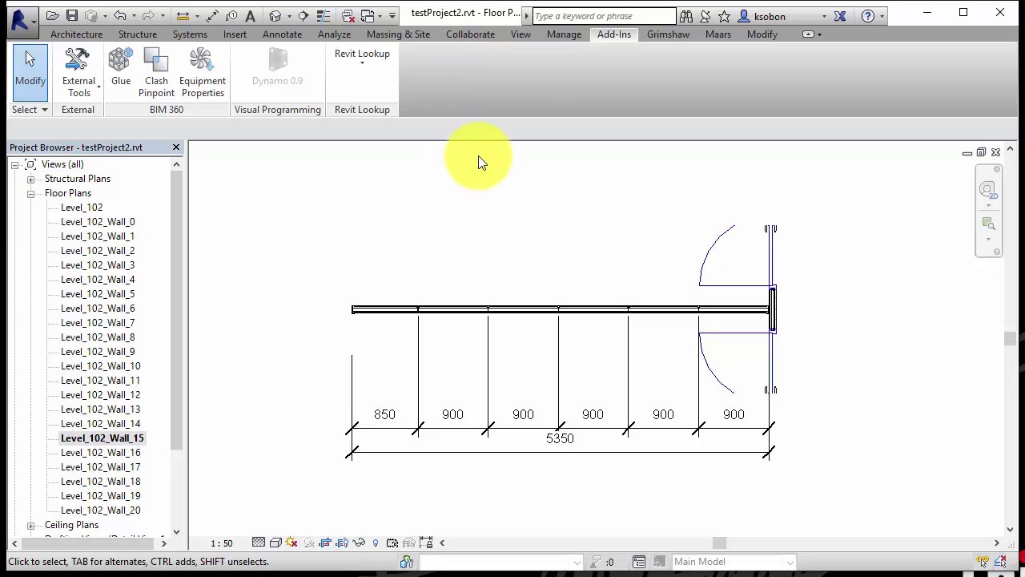
pyautogui.click(614, 35)
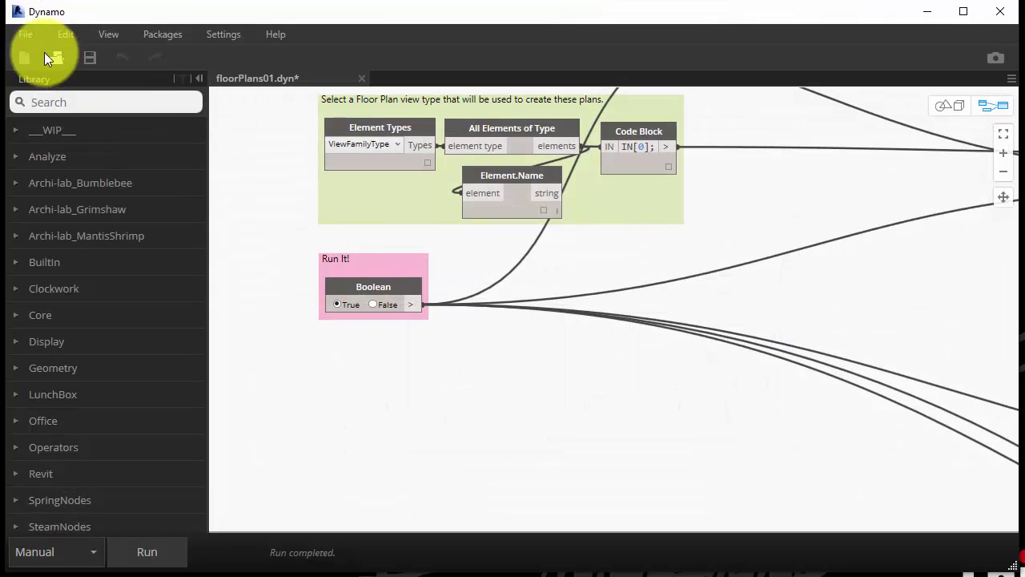
# - Open sections_02.dyn from 108 - KS_CurtainWallTools, discarding changes to floorPlans01
pyautogui.click(64, 61)
pyautogui.click(526, 336)
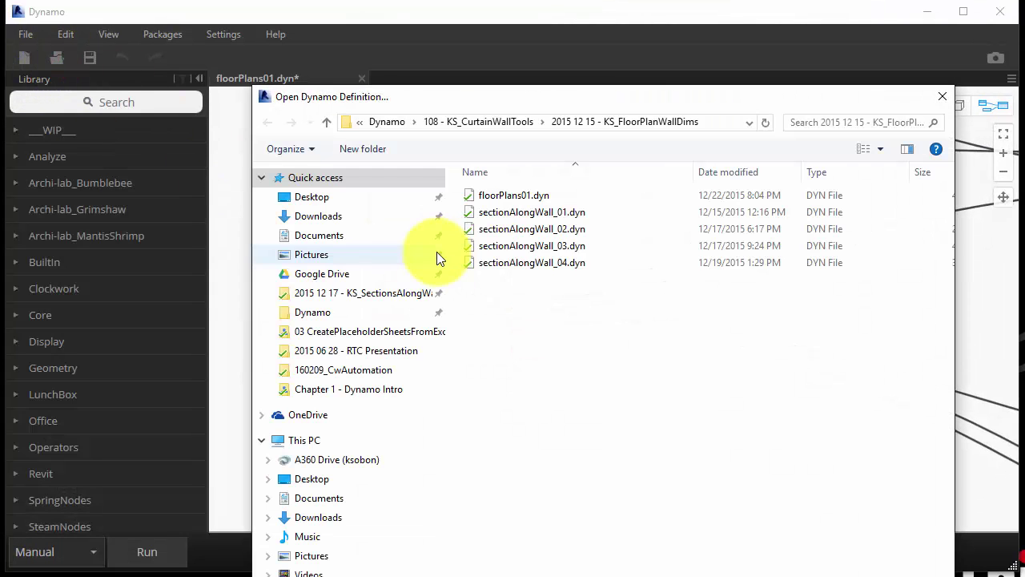
pyautogui.click(481, 122)
pyautogui.doubleClick(556, 229)
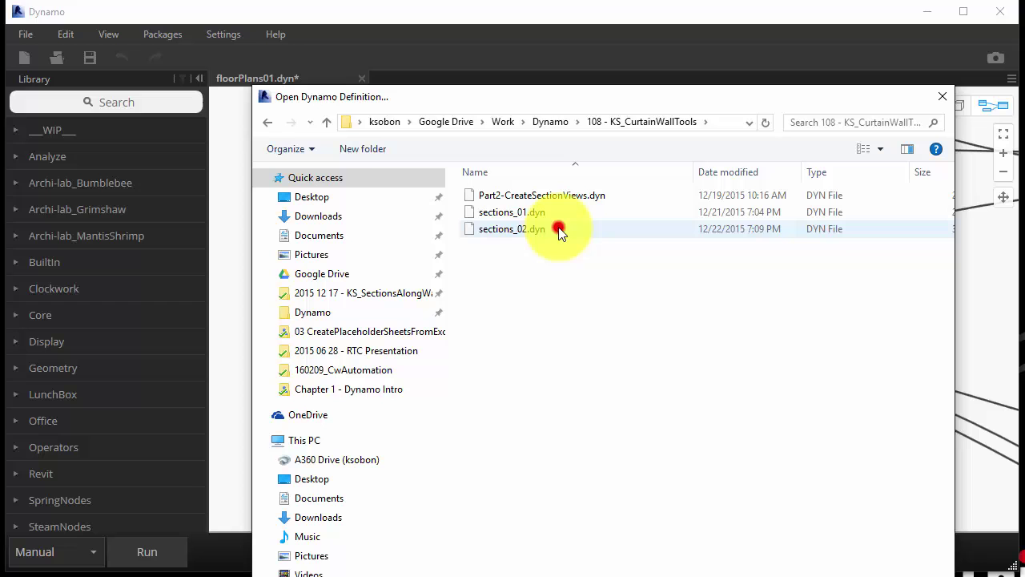
pyautogui.click(517, 229)
pyautogui.click(517, 229)
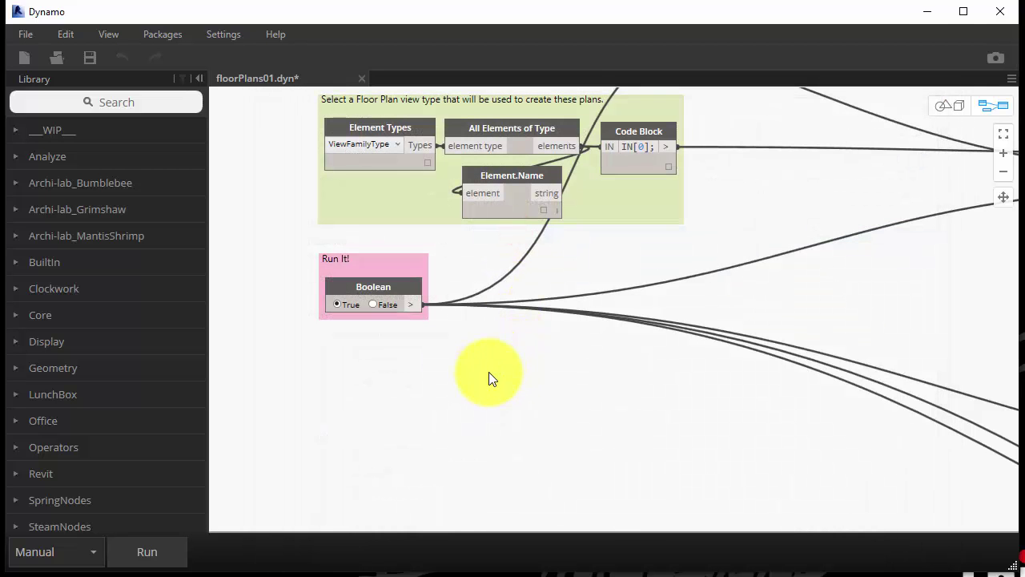
# - Choose Level_102 in the Levels node of the sections graph
pyautogui.scroll(-3, 384, 344)
pyautogui.scroll(3, 471, 227)
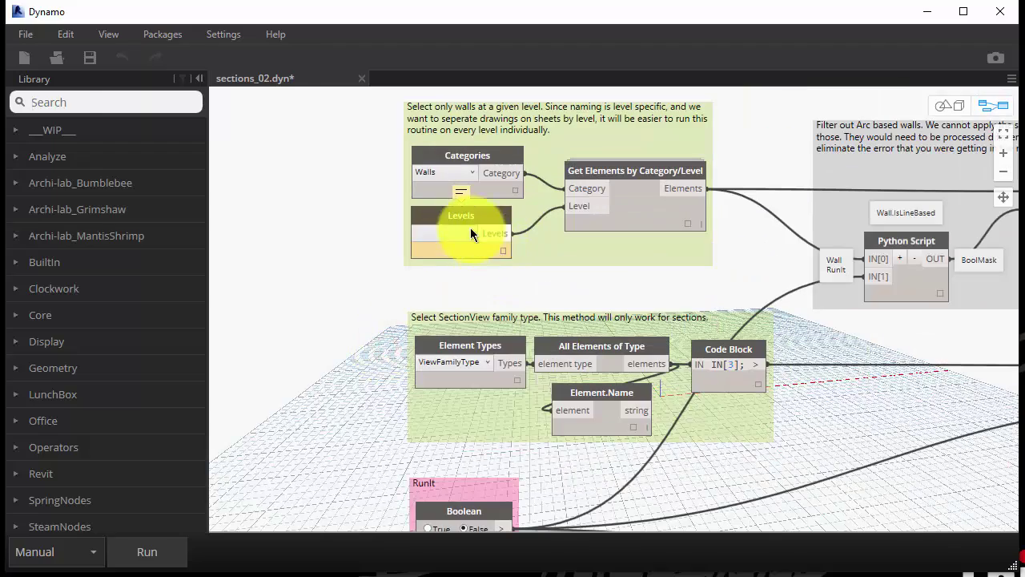
pyautogui.click(470, 228)
pyautogui.click(444, 255)
# - Review the section-creation, view template and dimension node groups
pyautogui.scroll(-3, 317, 257)
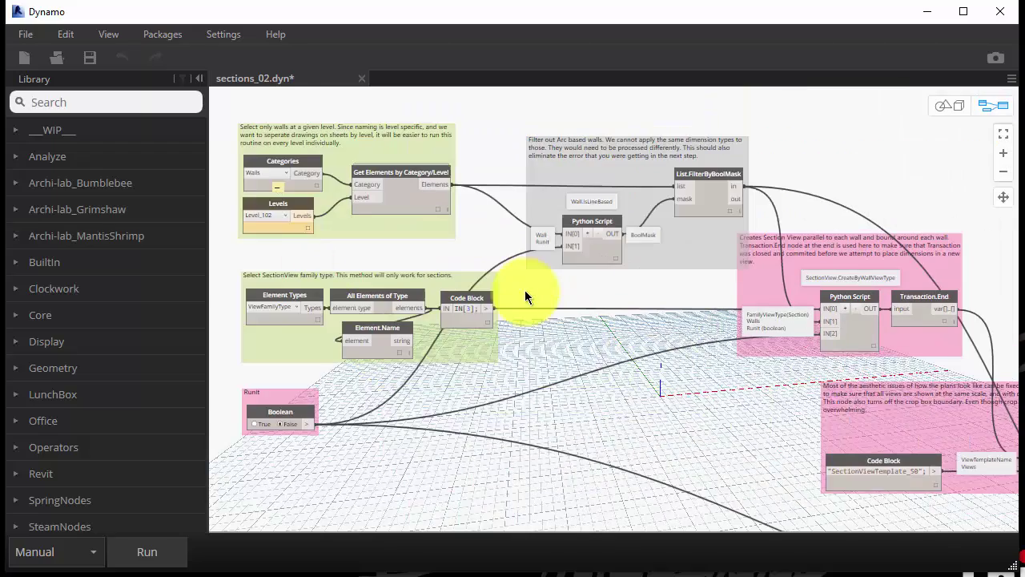
pyautogui.scroll(4, 609, 221)
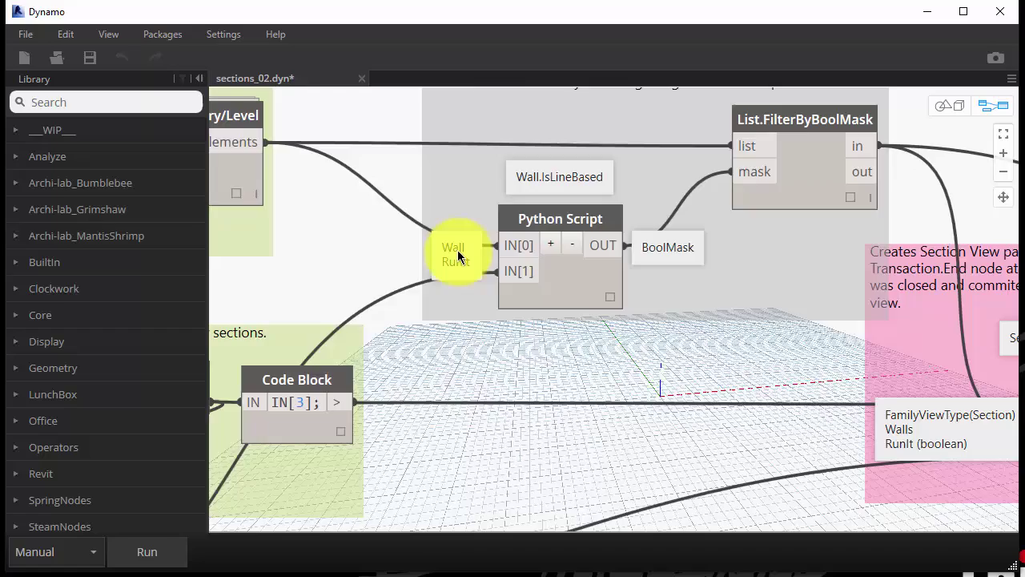
pyautogui.scroll(-5, 494, 359)
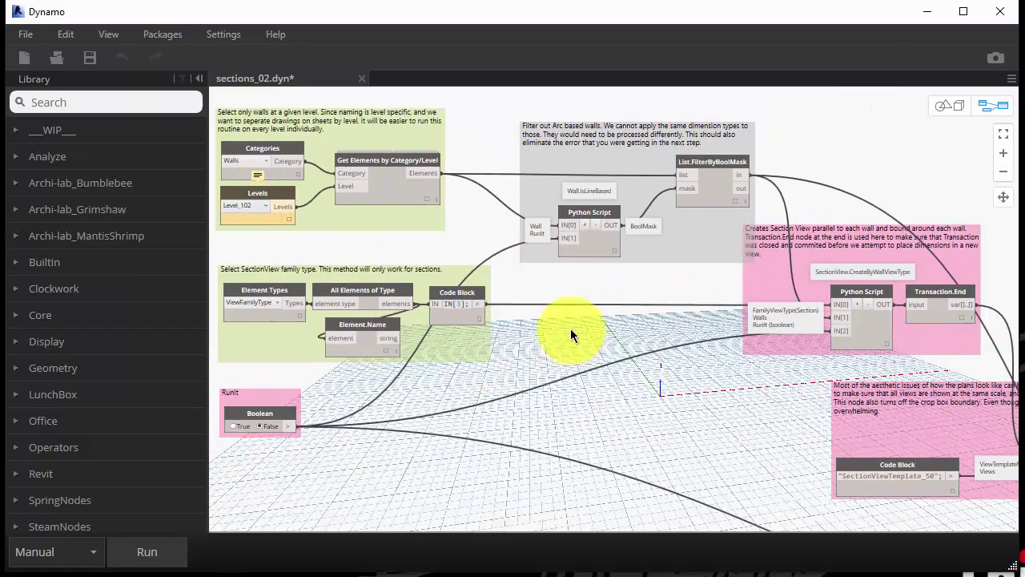
pyautogui.moveTo(661, 393); pyautogui.dragTo(467, 353, button='middle')
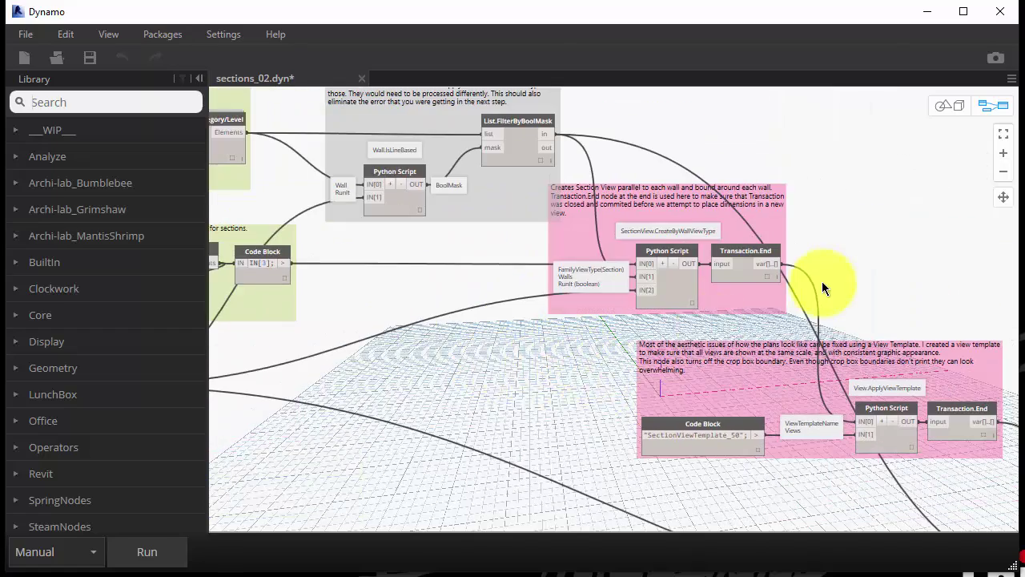
pyautogui.scroll(-3, 685, 250)
pyautogui.scroll(5, 593, 243)
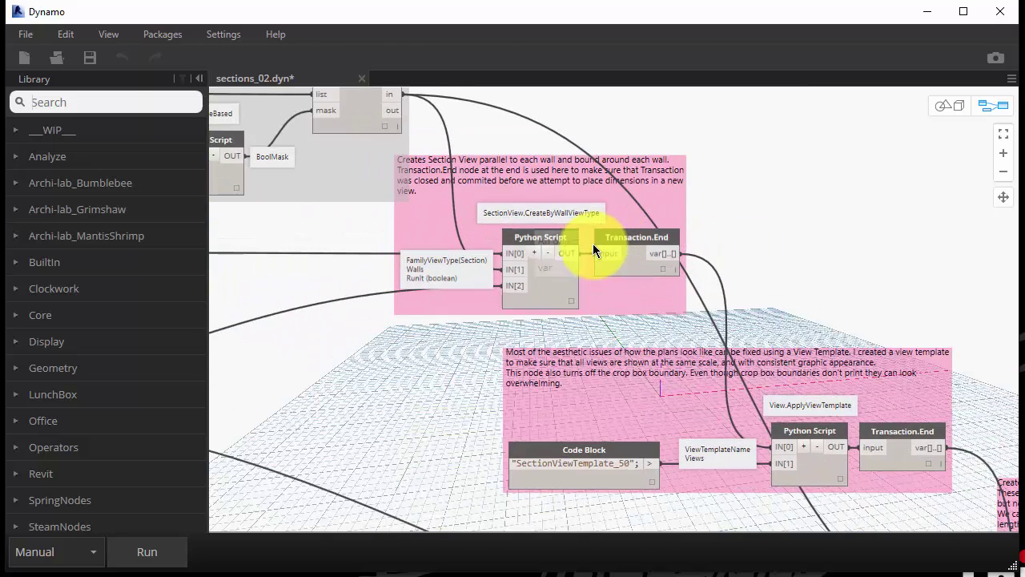
pyautogui.scroll(2, 557, 278)
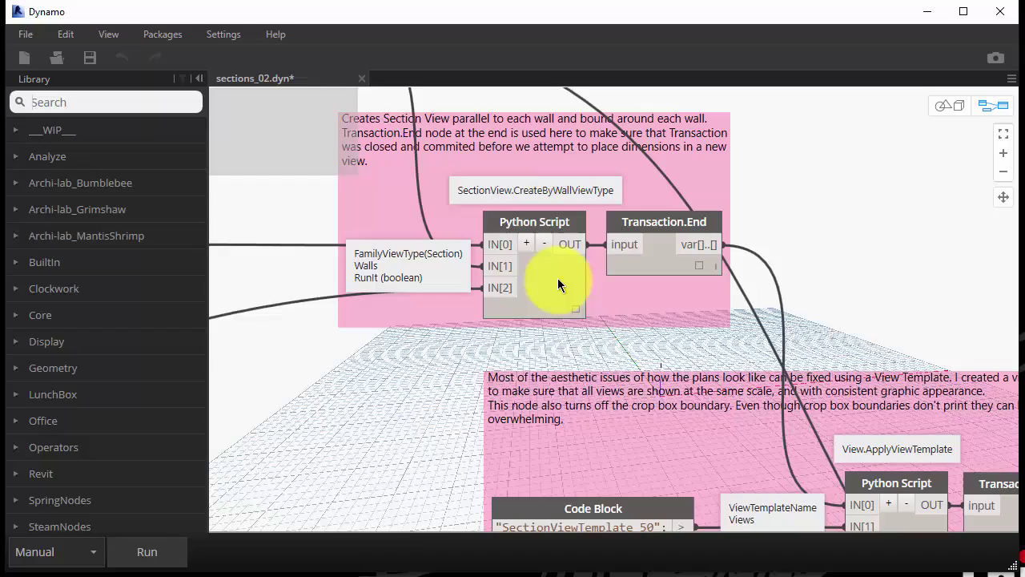
pyautogui.scroll(-4, 557, 278)
pyautogui.moveTo(806, 296); pyautogui.dragTo(729, 181, button='middle')
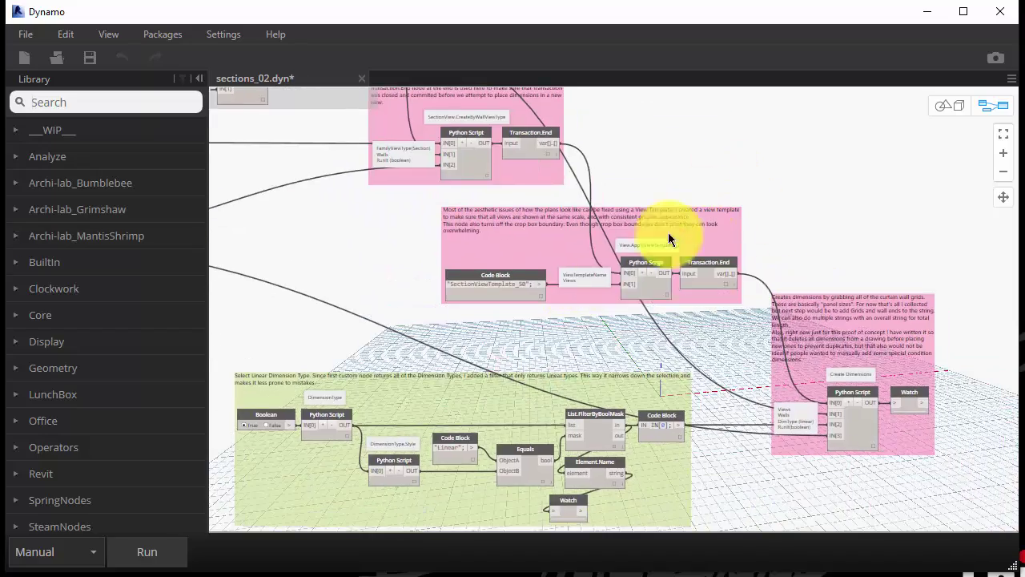
pyautogui.scroll(3, 572, 313)
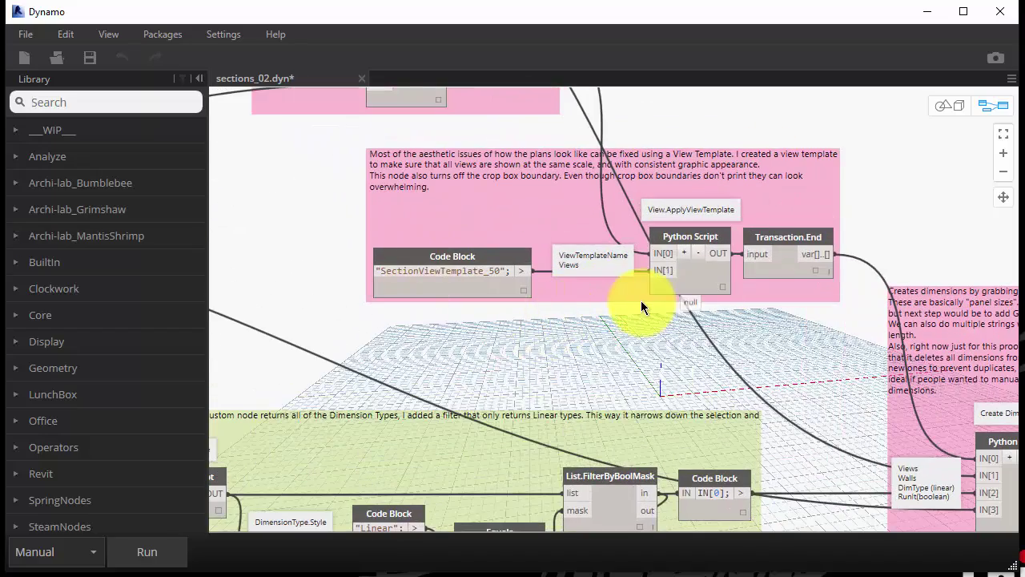
pyautogui.scroll(-5, 698, 339)
pyautogui.moveTo(698, 338); pyautogui.dragTo(694, 291, button='middle')
pyautogui.scroll(3, 693, 288)
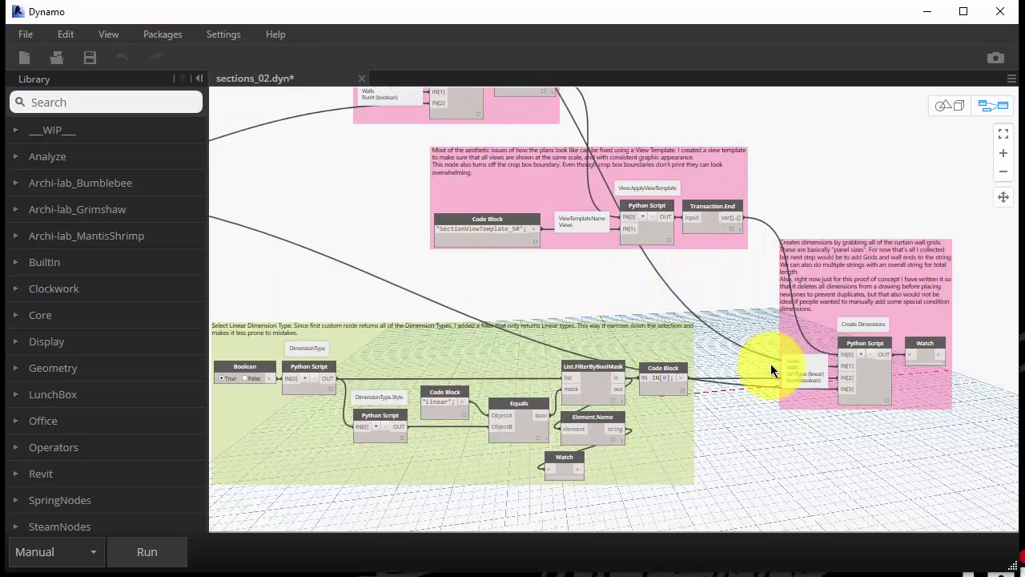
pyautogui.scroll(-4, 469, 316)
# - Set RunIt to True and run the graph to create section views
pyautogui.moveTo(470, 316); pyautogui.dragTo(572, 320, button='middle')
pyautogui.scroll(4, 521, 278)
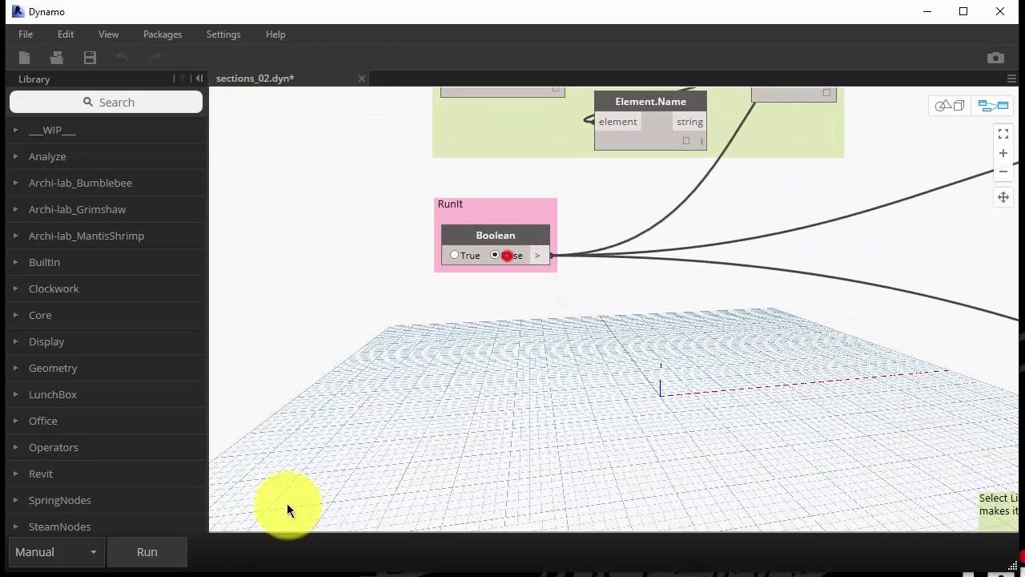
pyautogui.click(148, 552)
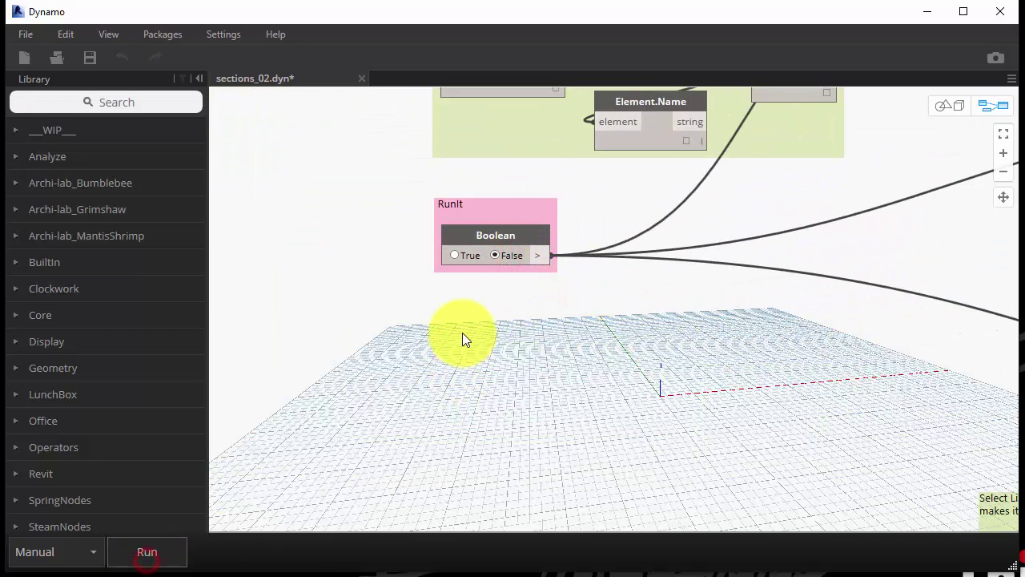
pyautogui.click(455, 255)
pyautogui.click(149, 552)
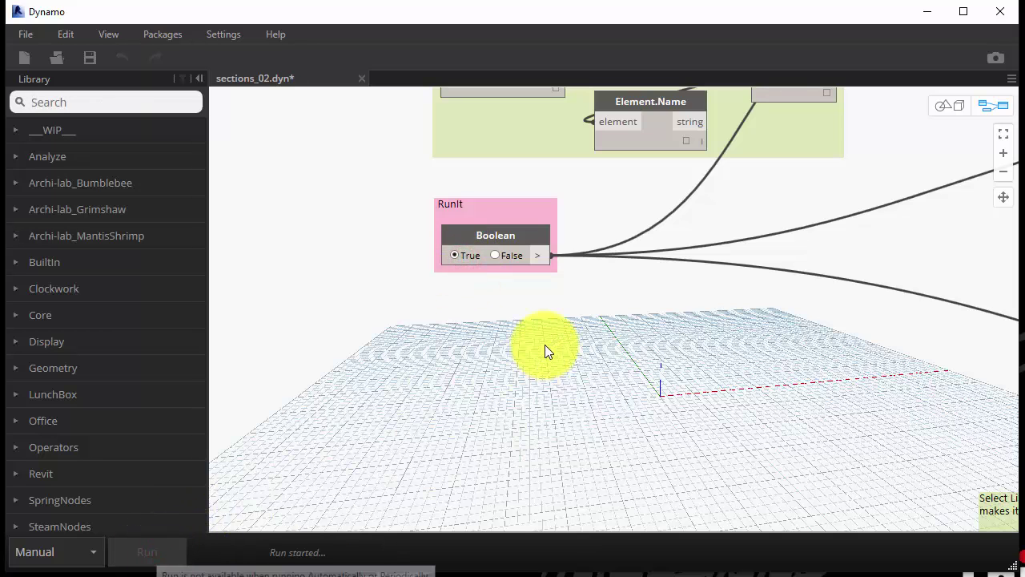
# - Open the Level_102_Wall_0 section under Sections (Section 1), dimensioned 10850 by 2700
pyautogui.click(927, 13)
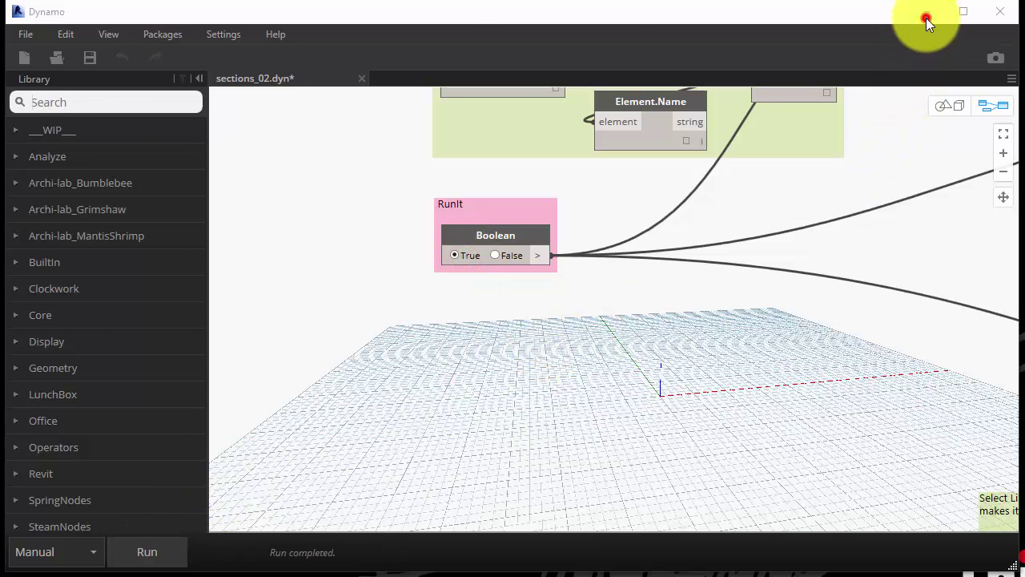
pyautogui.scroll(-1, 532, 238)
pyautogui.moveTo(531, 243); pyautogui.dragTo(521, 238, button='middle')
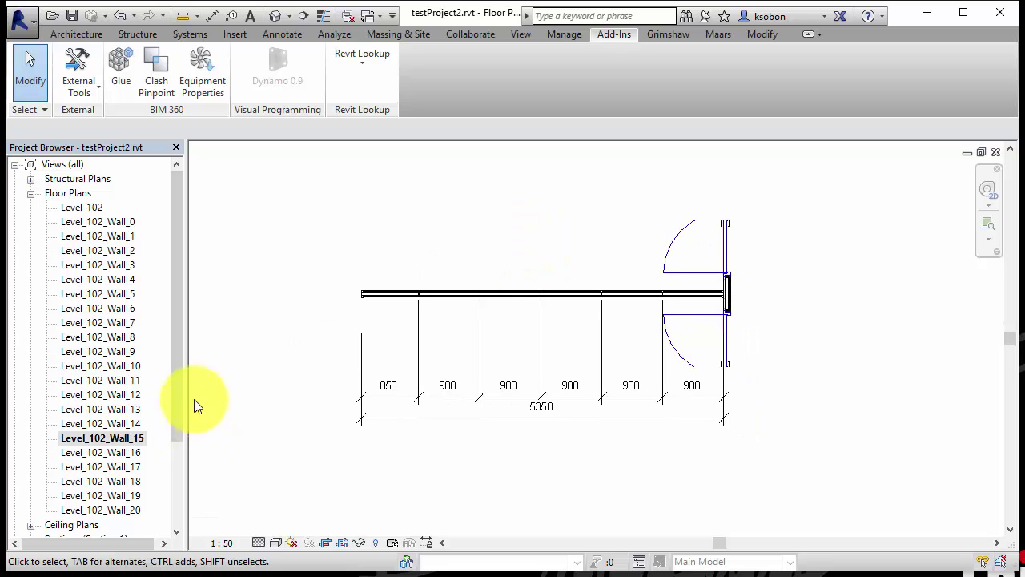
pyautogui.moveTo(177, 395); pyautogui.dragTo(176, 430)
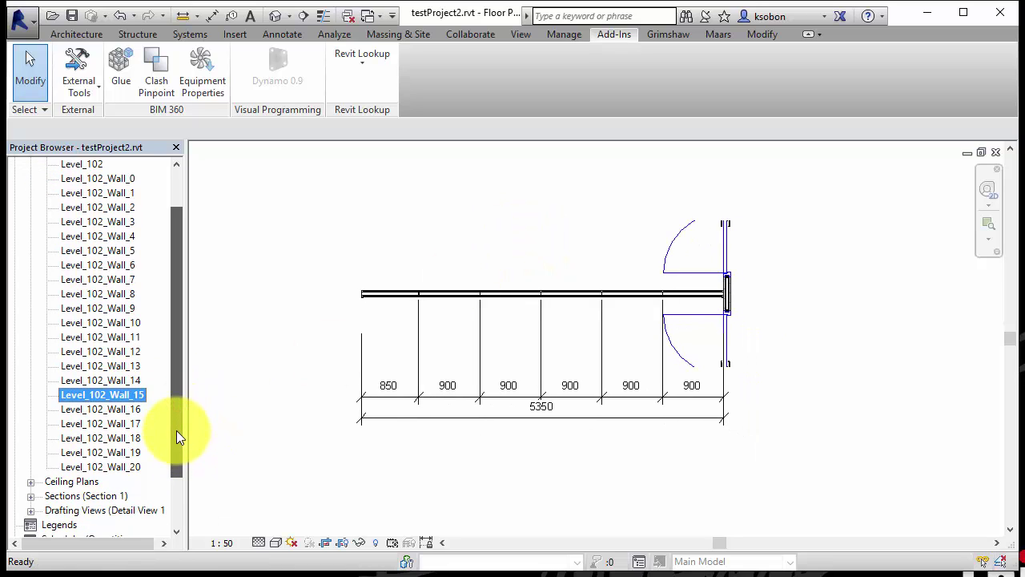
pyautogui.moveTo(176, 430); pyautogui.dragTo(176, 462)
pyautogui.doubleClick(76, 452)
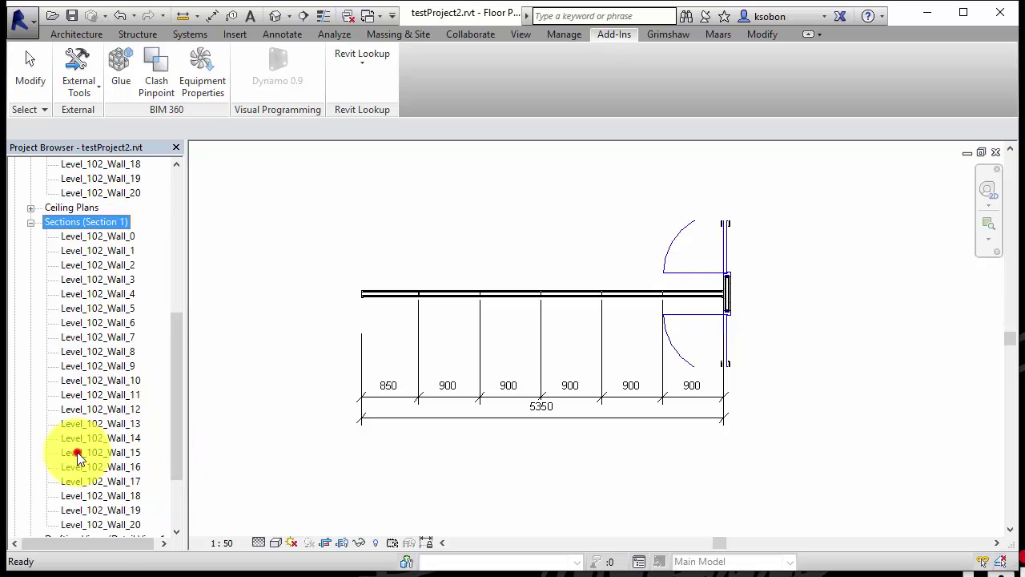
pyautogui.doubleClick(86, 236)
pyautogui.scroll(-1, 452, 309)
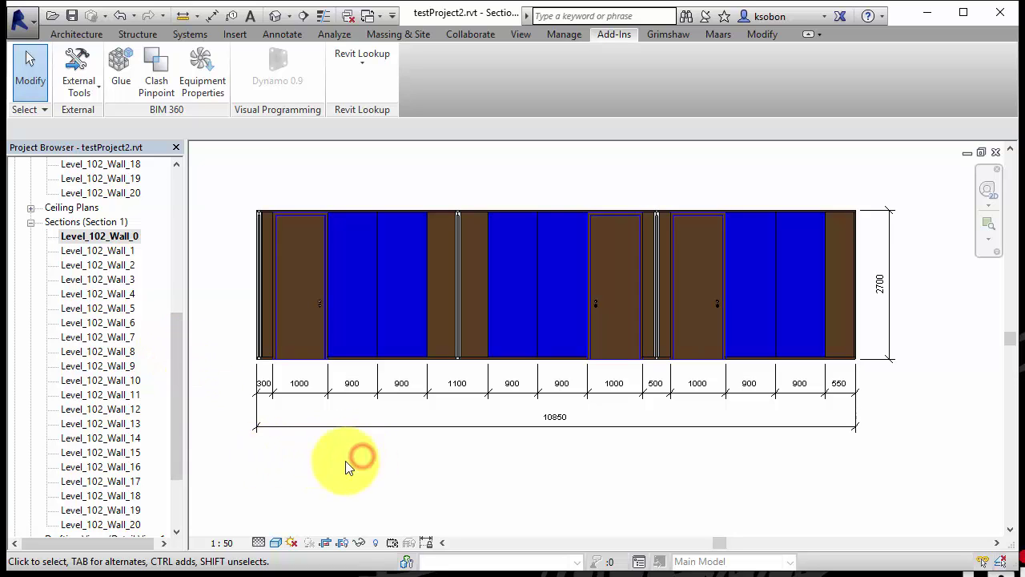
pyautogui.moveTo(177, 390); pyautogui.dragTo(178, 423)
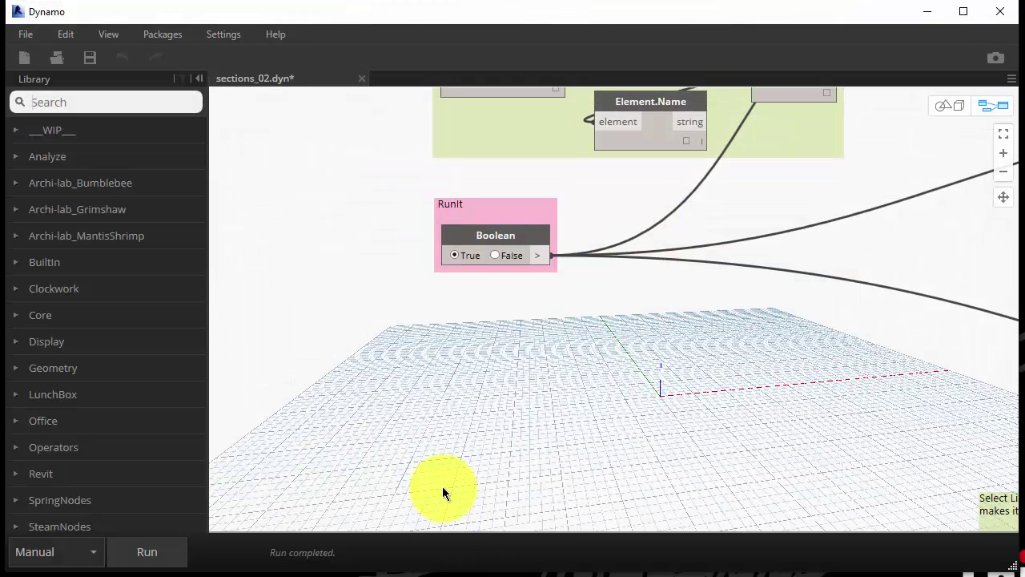
# - Open sheets04.dyn from 2015 12 19 - KS_SheetPlacement without saving sections_02
pyautogui.click(458, 378)
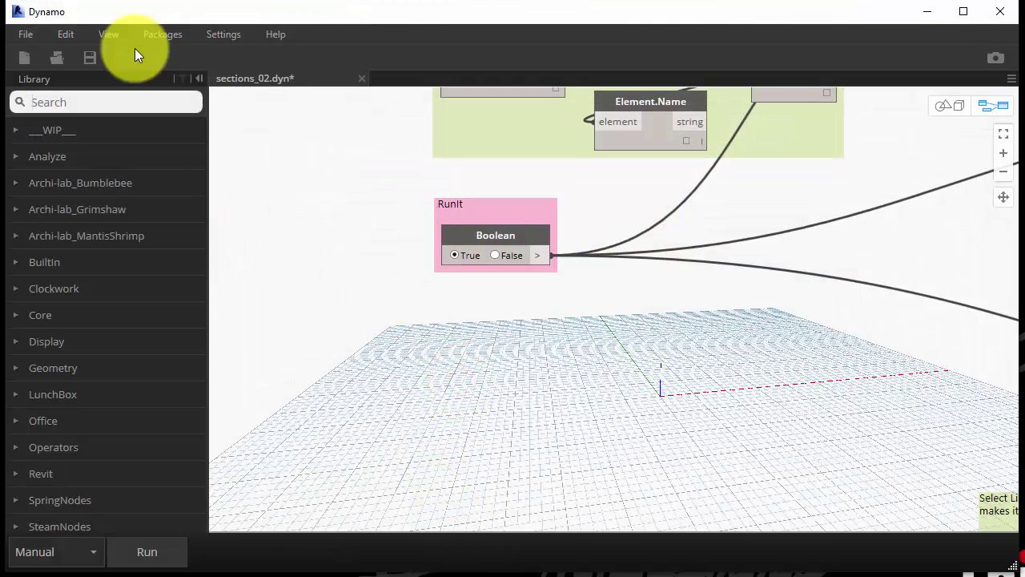
pyautogui.click(53, 57)
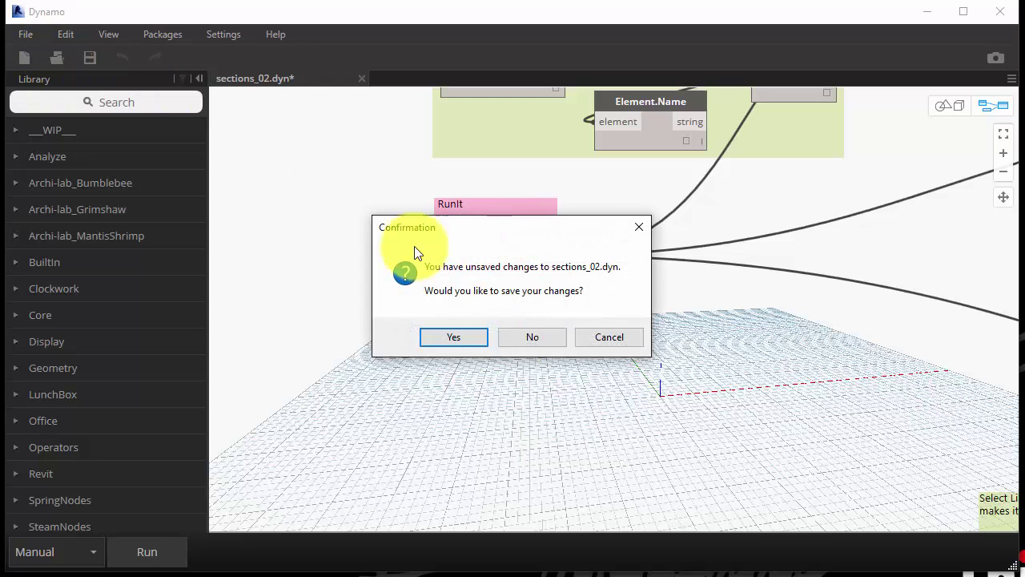
pyautogui.click(549, 339)
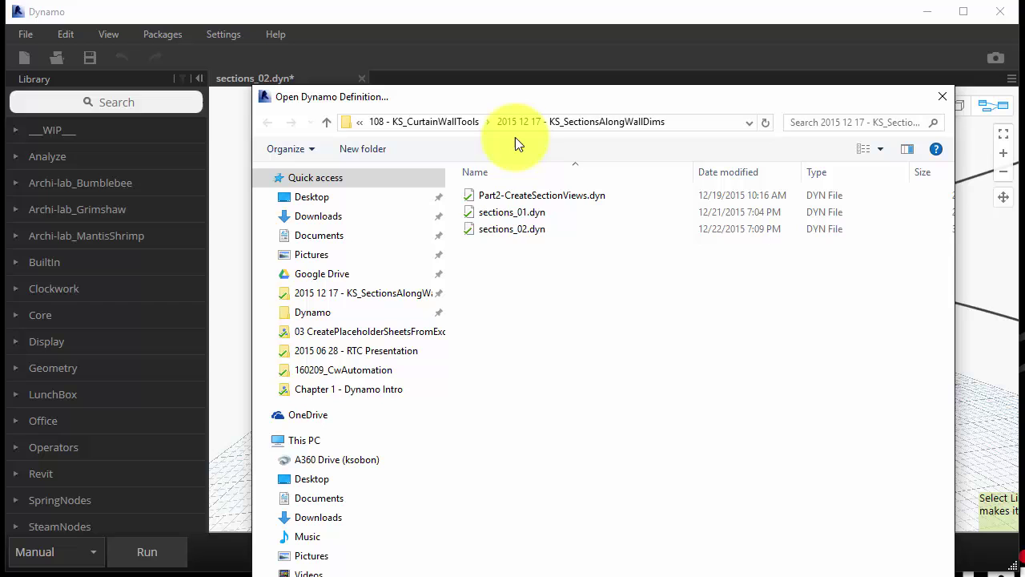
pyautogui.click(444, 121)
pyautogui.doubleClick(573, 249)
pyautogui.doubleClick(527, 263)
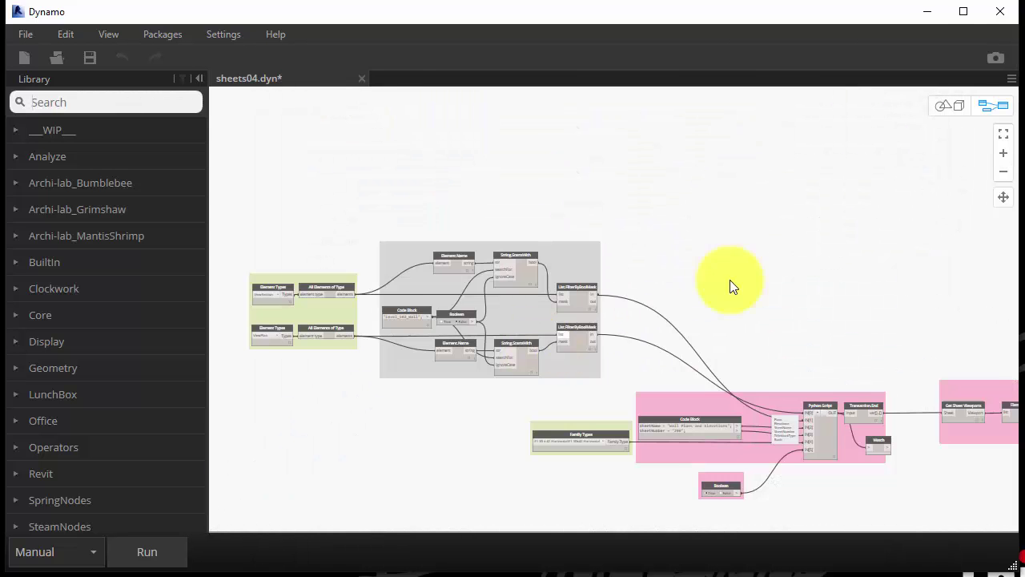
# - Run sheets04 with RunIt set to True, creating two sheets listed as 34158 and 34192
pyautogui.scroll(-3, 723, 229)
pyautogui.moveTo(723, 229); pyautogui.dragTo(687, 222, button='middle')
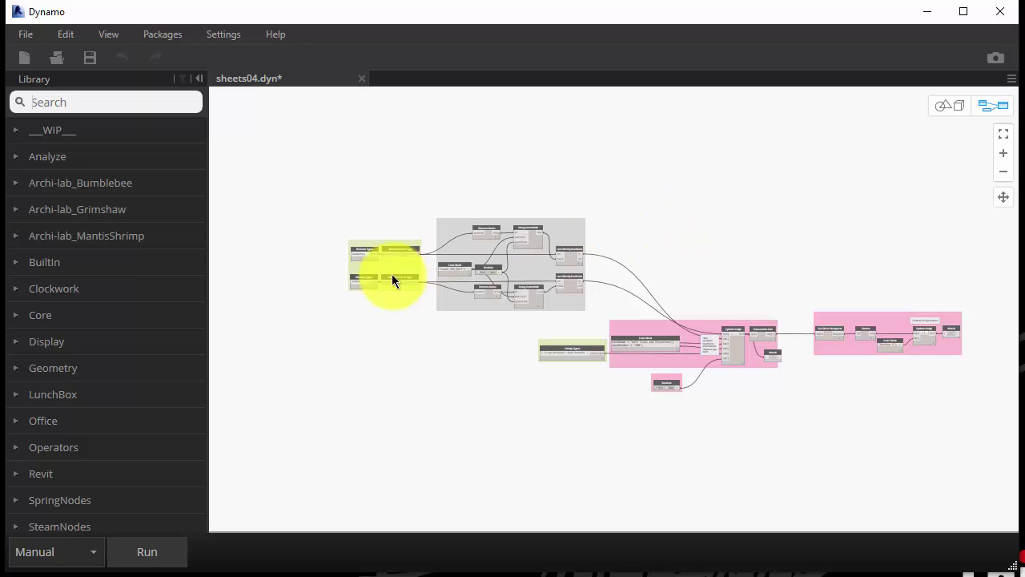
pyautogui.scroll(5, 391, 274)
pyautogui.scroll(-1, 391, 274)
pyautogui.moveTo(511, 385); pyautogui.dragTo(447, 361, button='middle')
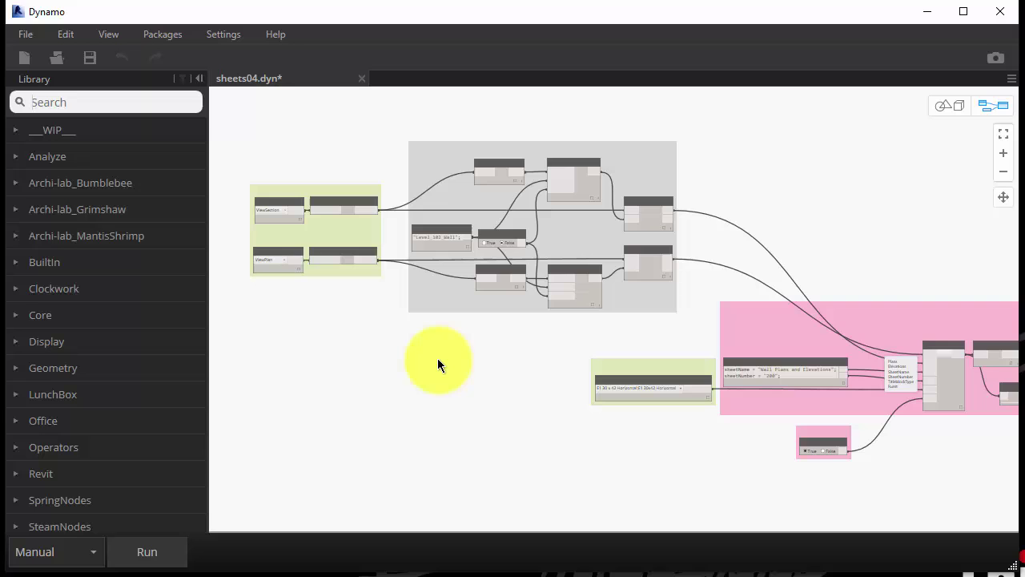
pyautogui.scroll(5, 437, 358)
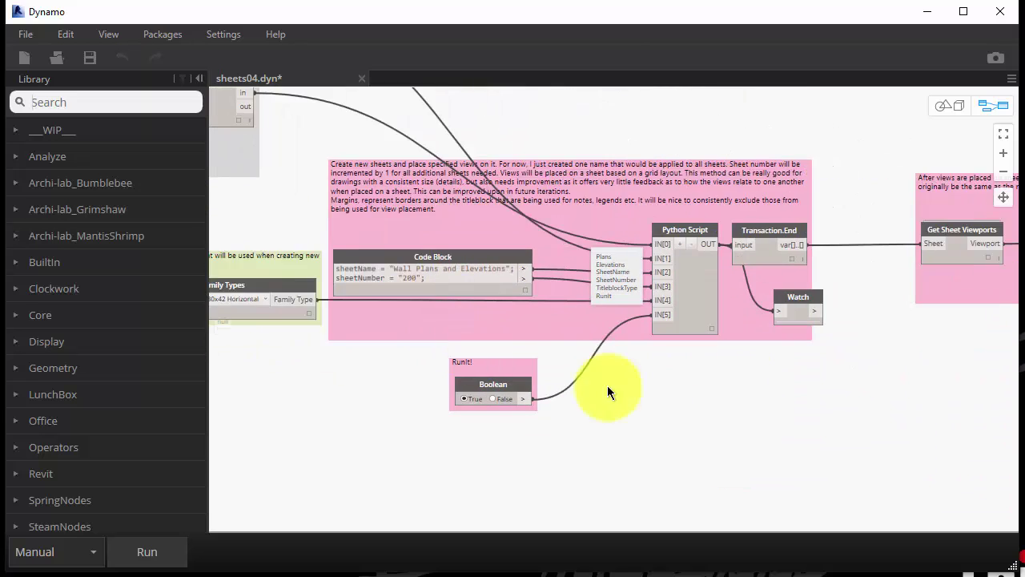
pyautogui.scroll(2, 608, 387)
pyautogui.click(438, 396)
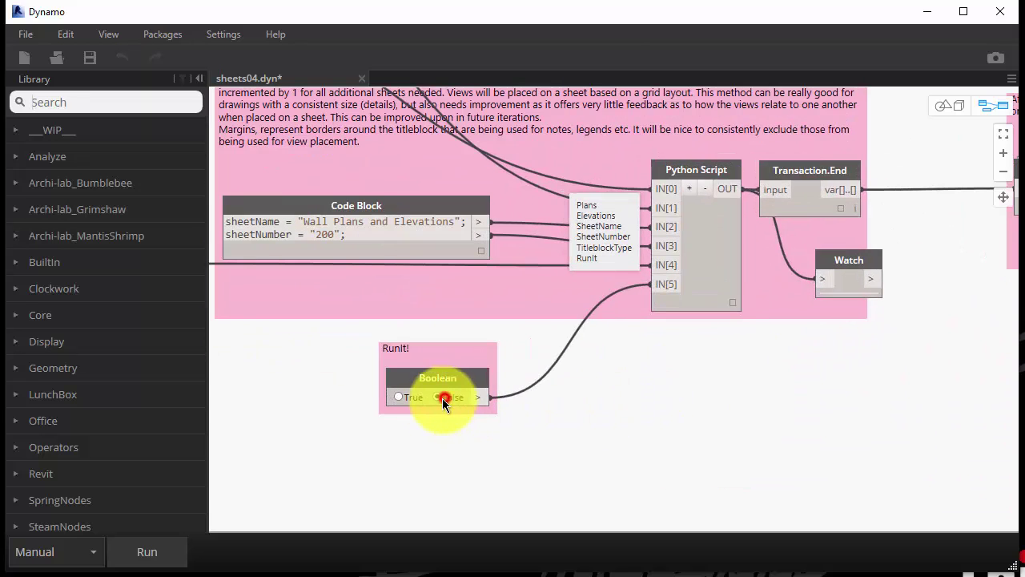
pyautogui.click(146, 552)
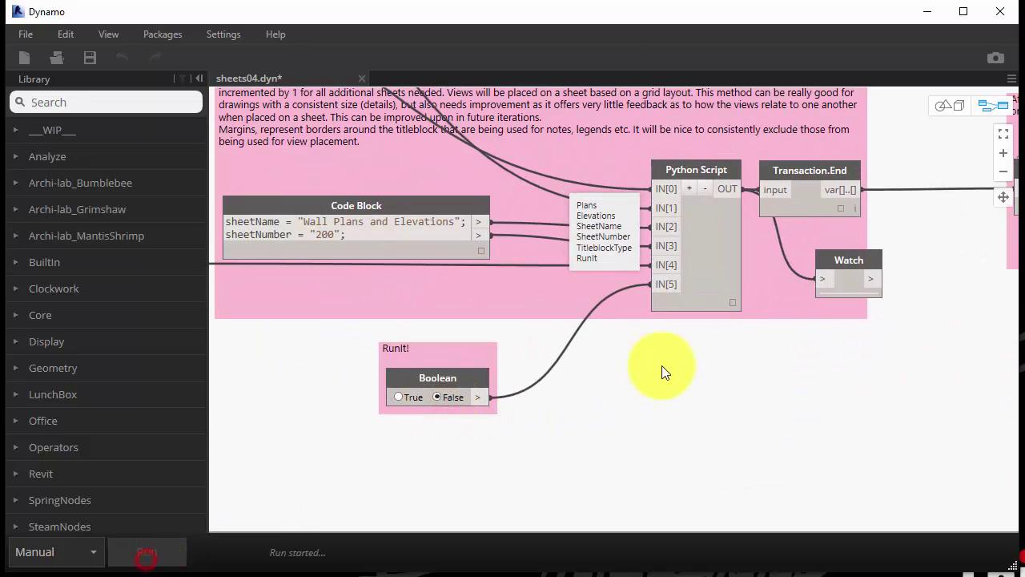
pyautogui.click(398, 397)
pyautogui.click(147, 552)
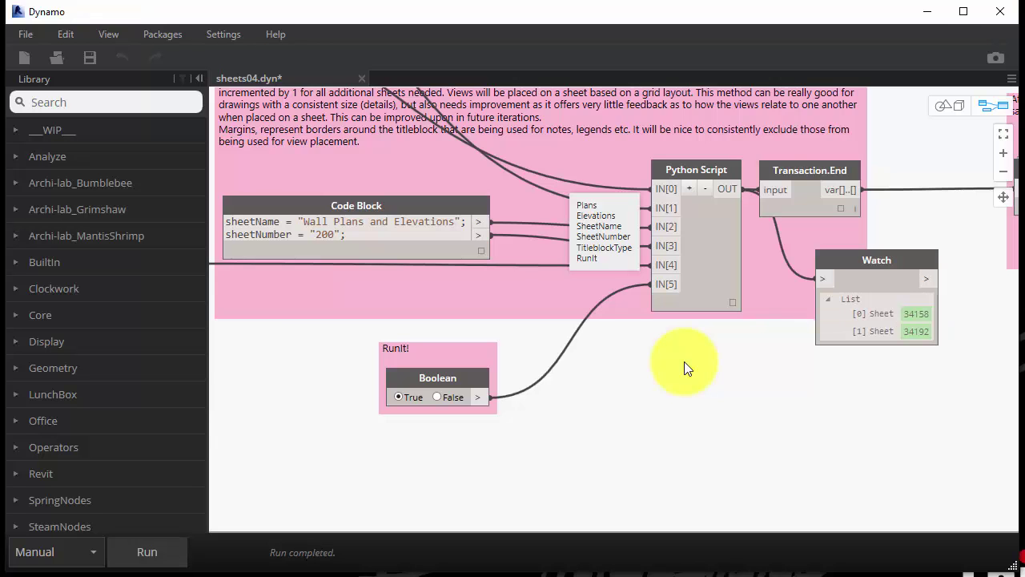
# - Back in Revit, open sheet 200 - Wall Plans and Elevations from the Project Browser's Sheets list
pyautogui.click(925, 14)
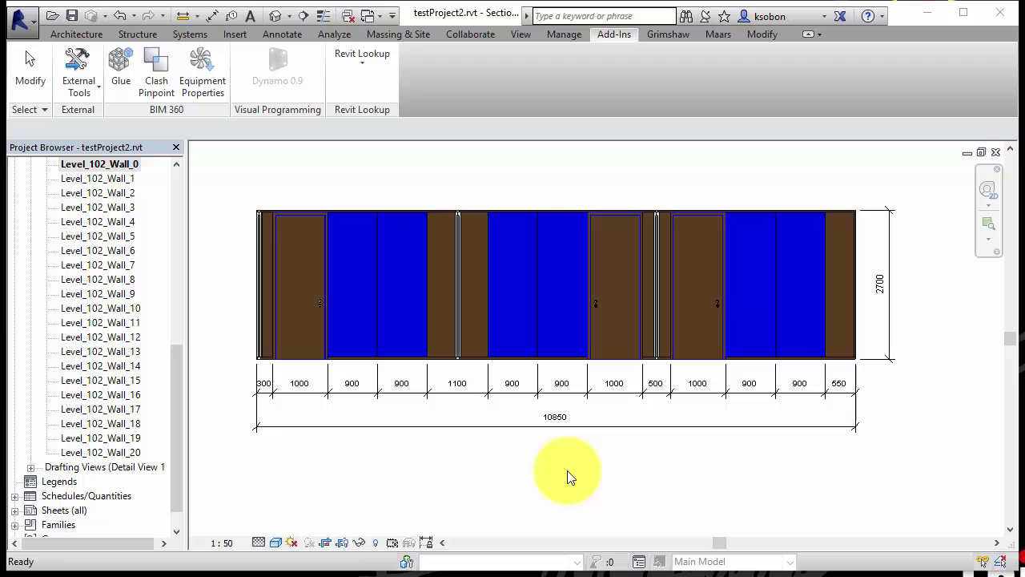
pyautogui.scroll(-1, 171, 479)
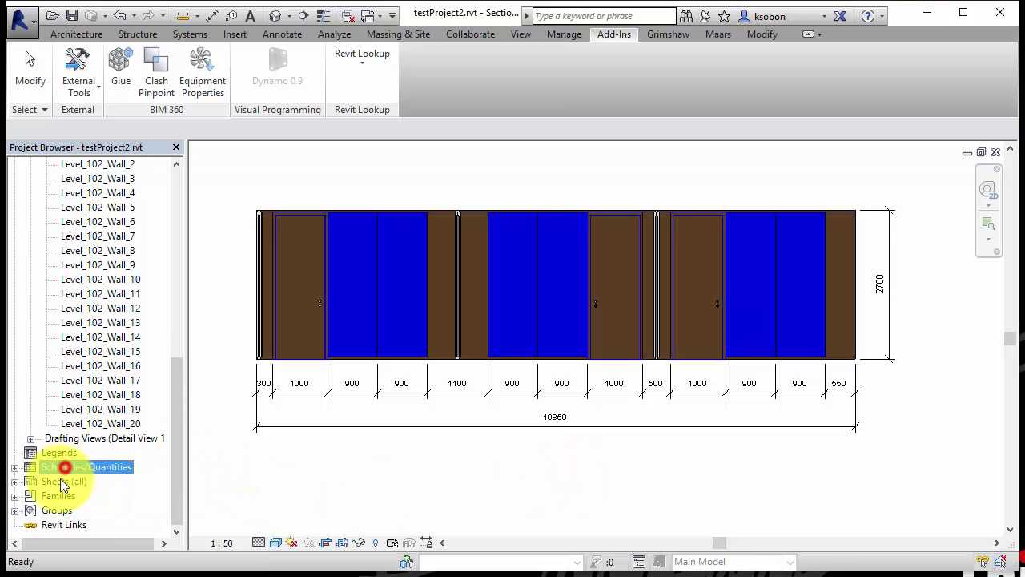
pyautogui.doubleClick(62, 481)
pyautogui.click(83, 496)
pyautogui.doubleClick(84, 496)
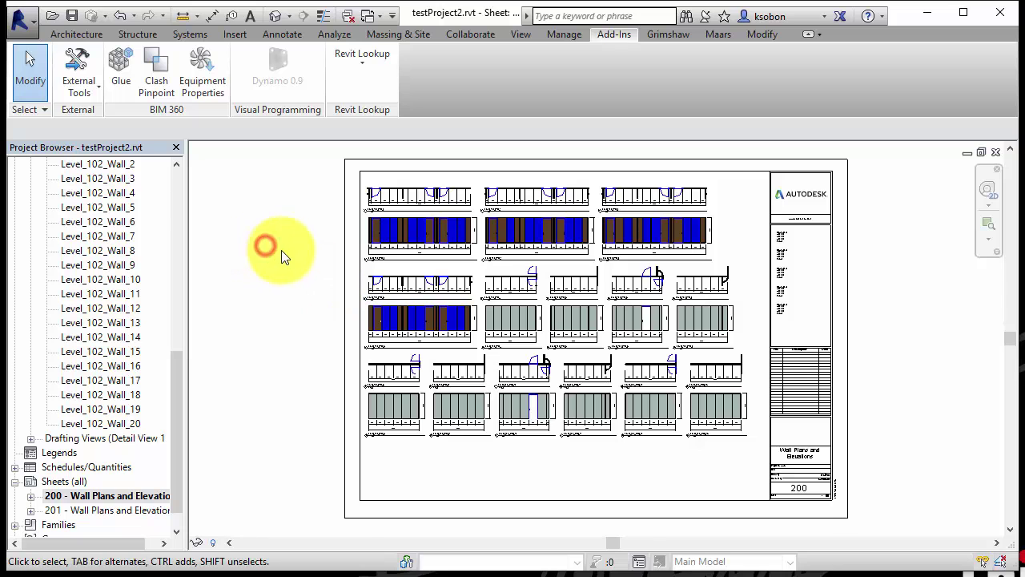
# - Zoom and pan across sheet 200's upper viewports, starting with the first plan and elevation pair
pyautogui.scroll(1, 281, 252)
pyautogui.moveTo(286, 257); pyautogui.dragTo(245, 271, button='middle')
pyautogui.scroll(2, 391, 209)
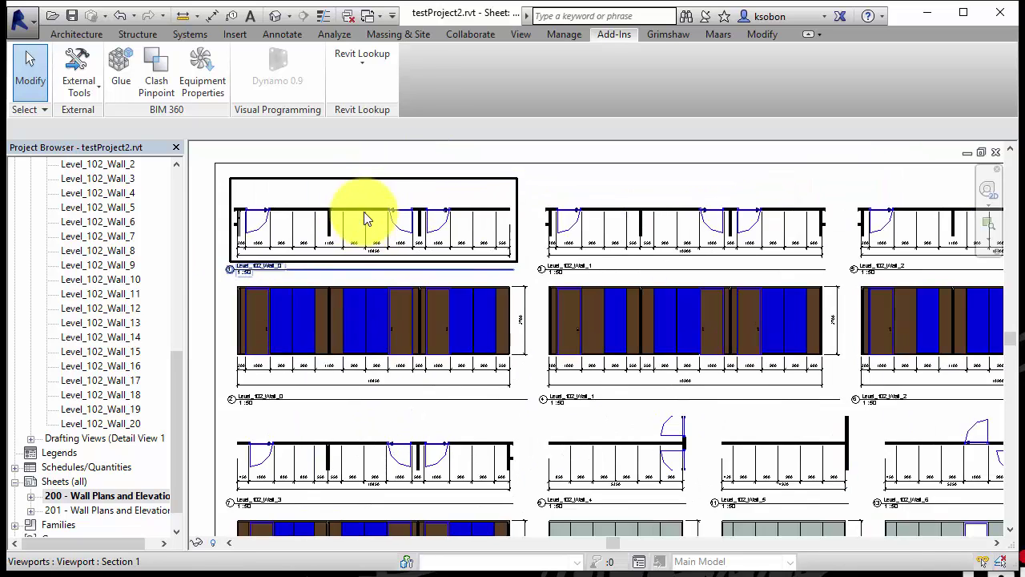
pyautogui.moveTo(417, 228); pyautogui.dragTo(463, 206, button='middle')
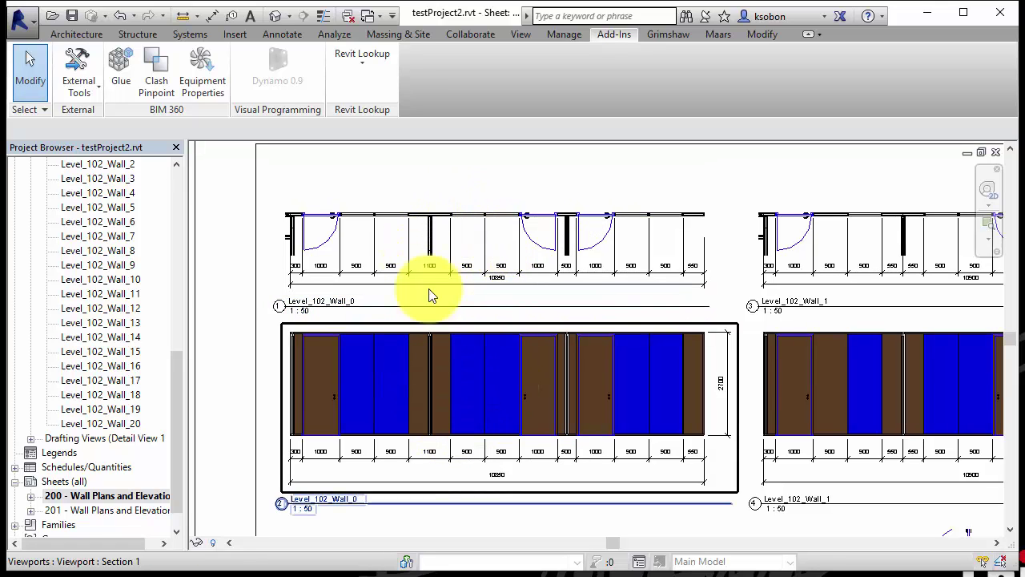
pyautogui.scroll(-2, 453, 355)
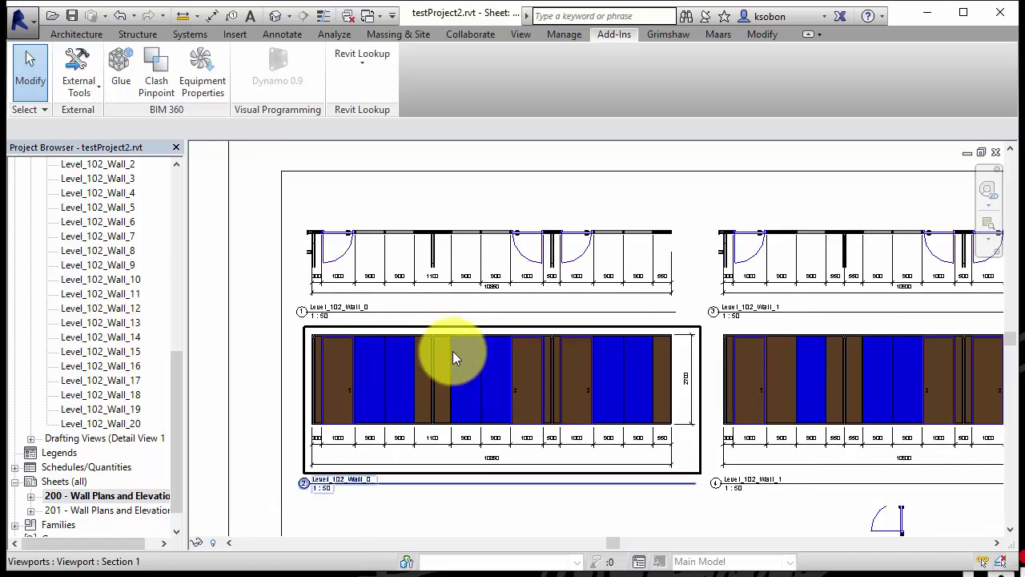
pyautogui.moveTo(454, 355); pyautogui.dragTo(631, 304, button='middle')
pyautogui.scroll(-2, 458, 344)
pyautogui.scroll(-3, 701, 286)
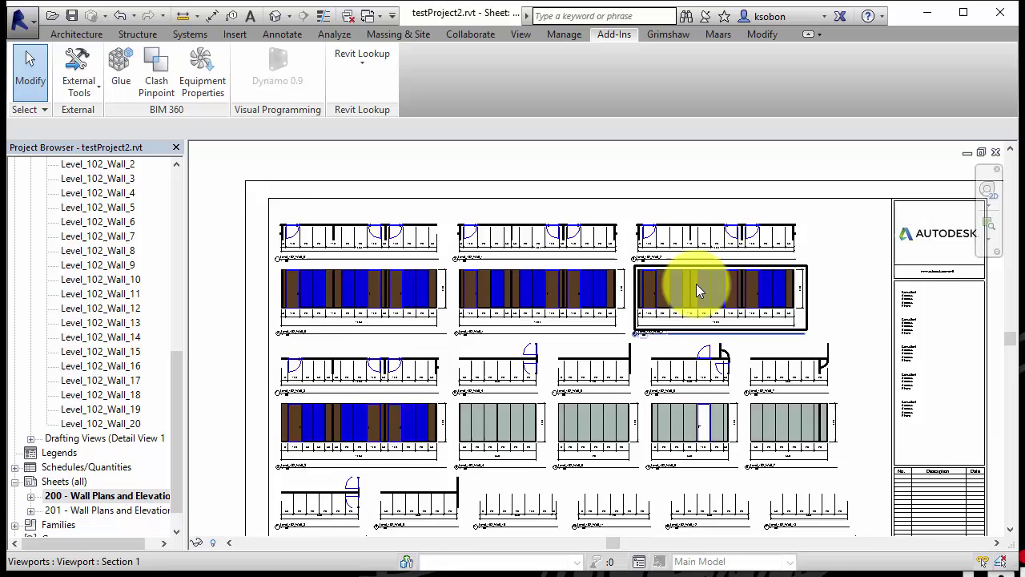
pyautogui.moveTo(700, 286); pyautogui.dragTo(701, 266, button='middle')
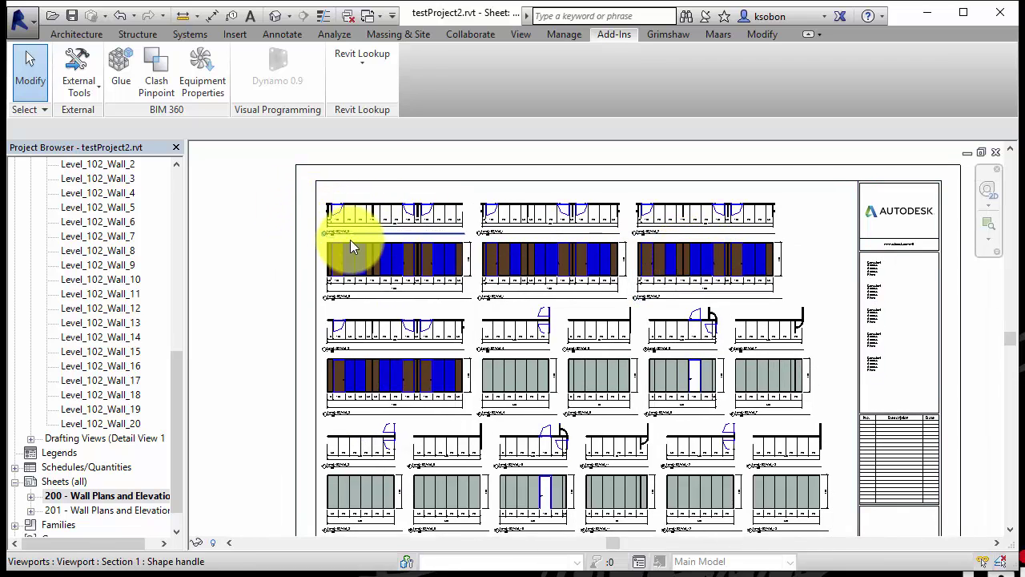
# - Pan down to inspect the bottom rows of viewports on sheet 200
pyautogui.scroll(-1, 649, 240)
pyautogui.moveTo(614, 286); pyautogui.dragTo(614, 270, button='middle')
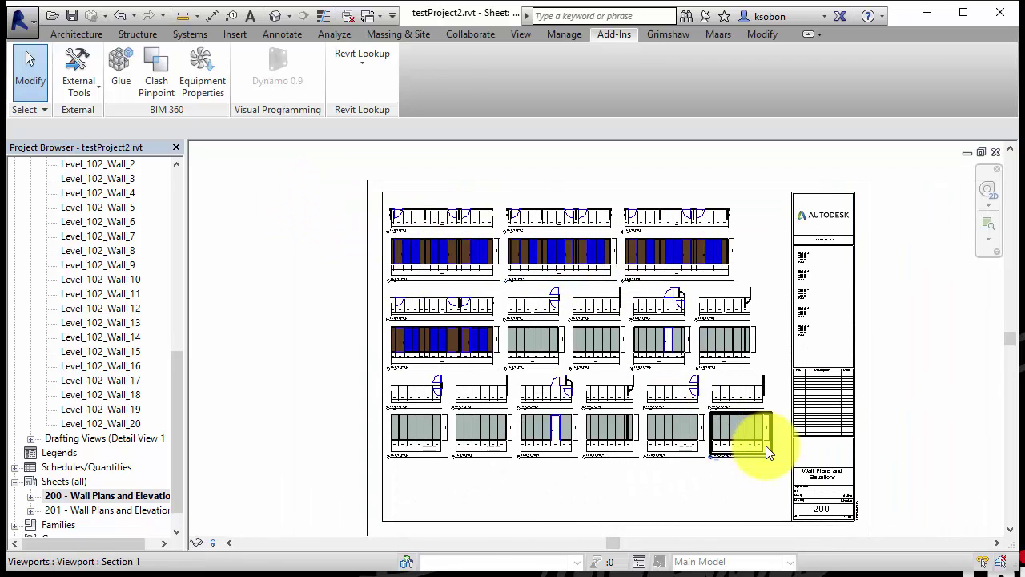
pyautogui.scroll(2, 582, 517)
pyautogui.moveTo(521, 492); pyautogui.dragTo(449, 367, button='middle')
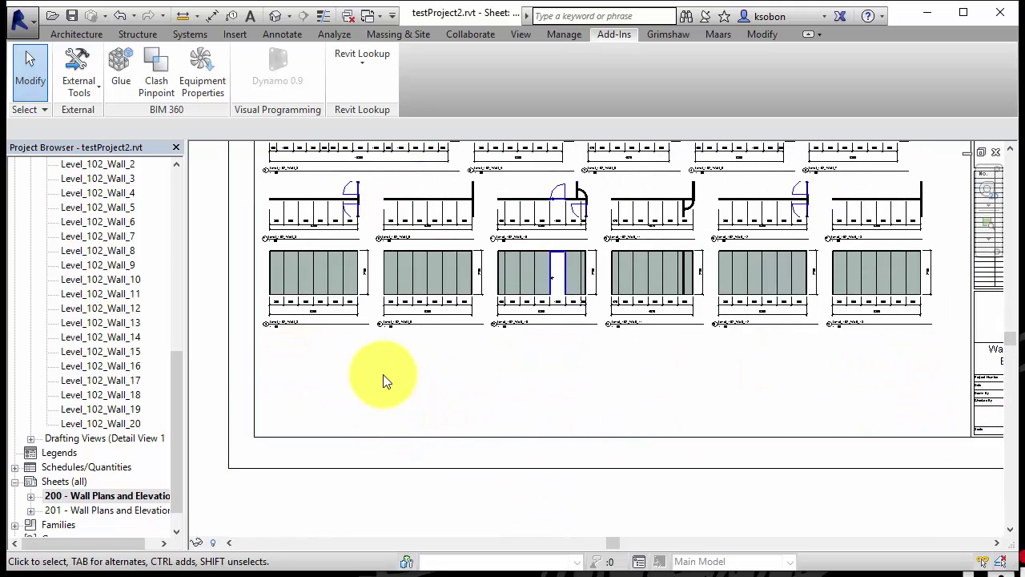
# - Briefly select the two bottom-left viewports, then open sheet 201 - Wall Plans and Elevations
pyautogui.moveTo(348, 369); pyautogui.dragTo(285, 218)
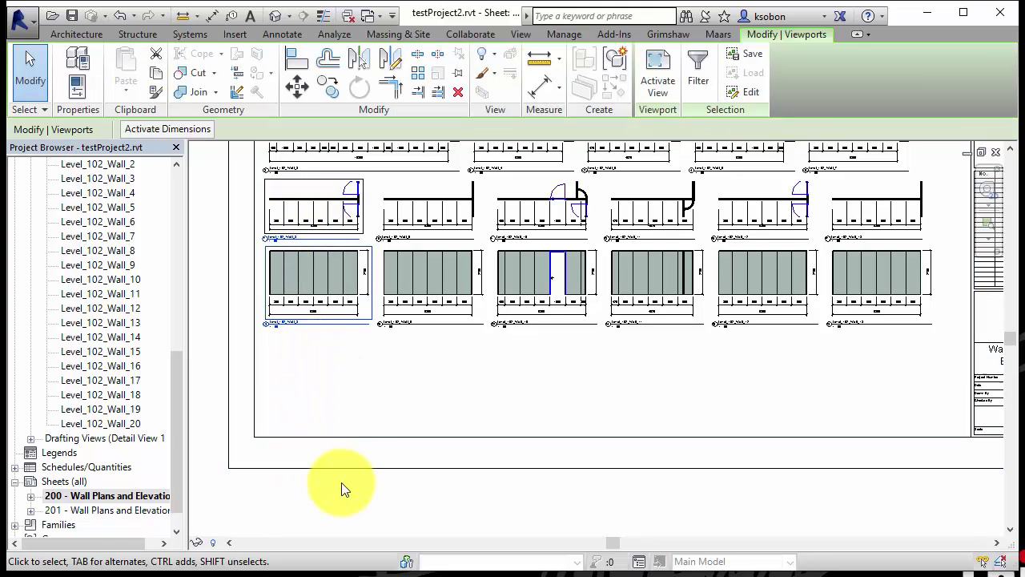
pyautogui.click(423, 399)
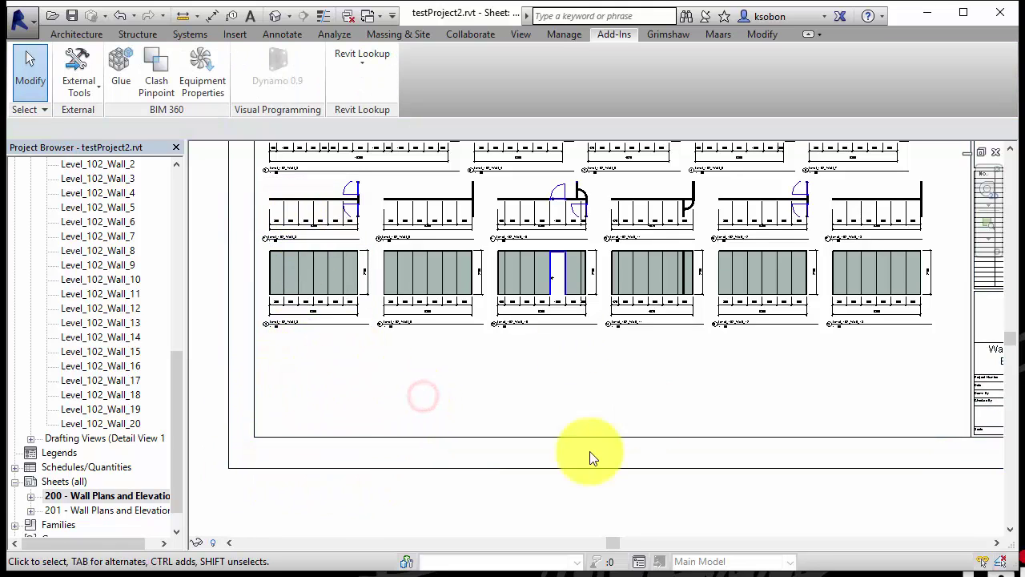
pyautogui.doubleClick(93, 510)
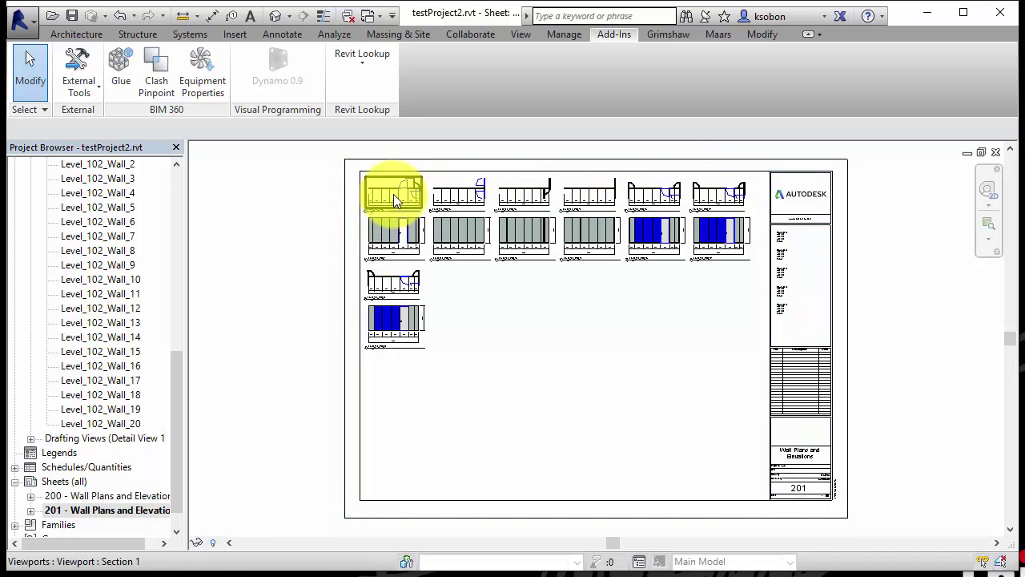
# - Make a short drag in the middle of sheet 201, then switch to the Grimshaw ribbon tab
pyautogui.click(536, 337)
pyautogui.moveTo(537, 337); pyautogui.dragTo(562, 342, button='middle')
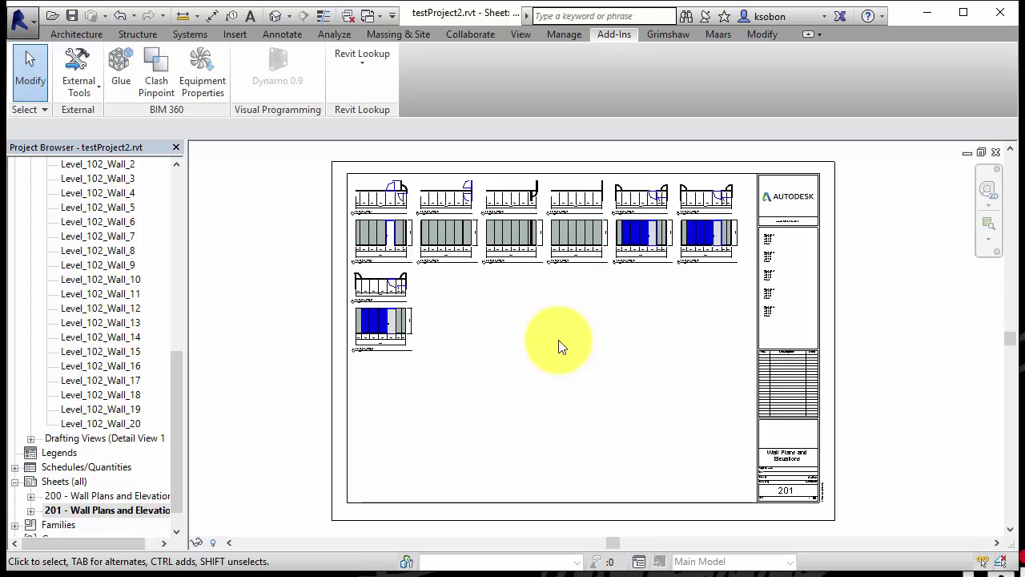
pyautogui.click(661, 32)
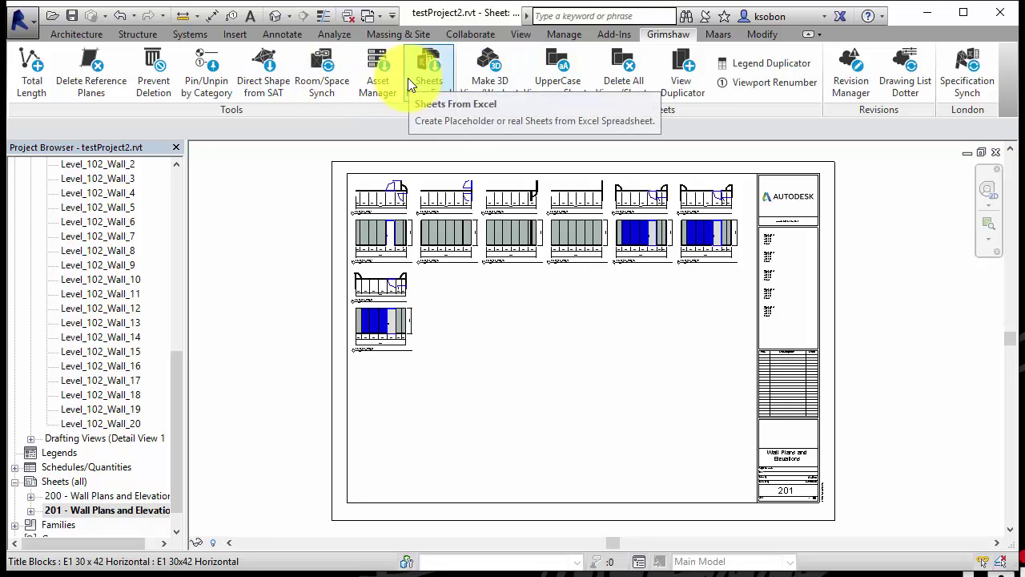
pyautogui.click(488, 357)
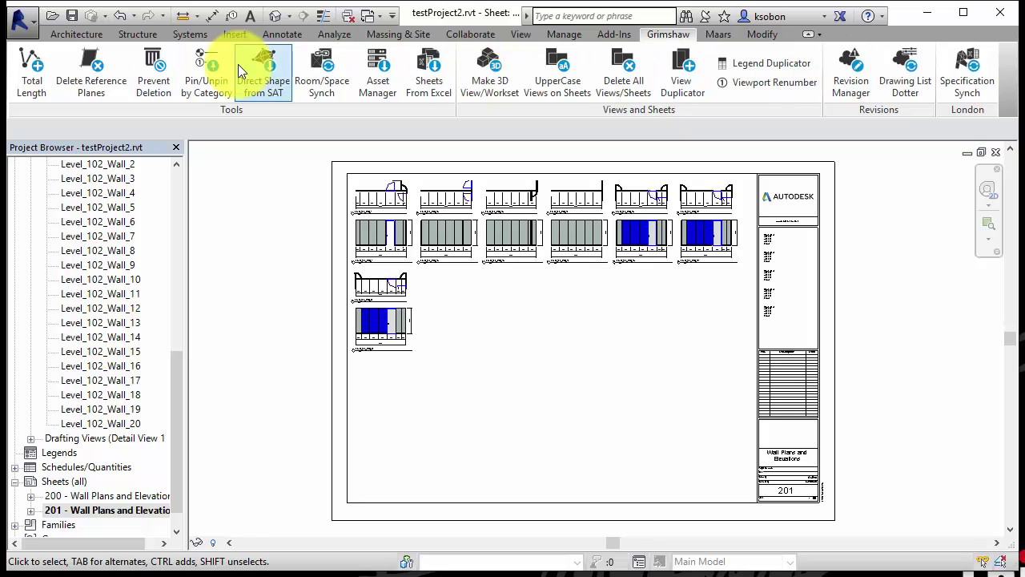
pyautogui.click(483, 347)
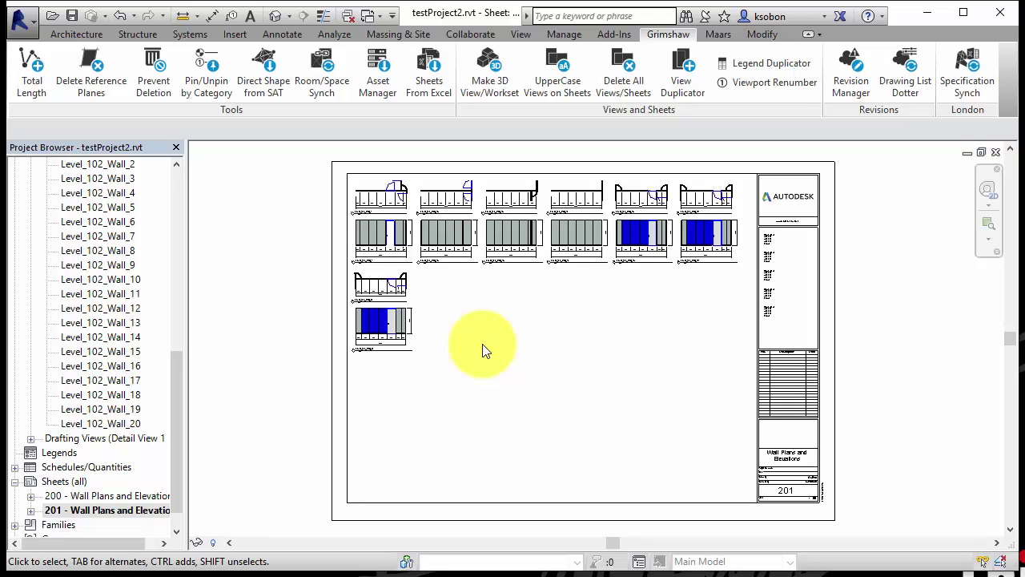
pyautogui.click(483, 346)
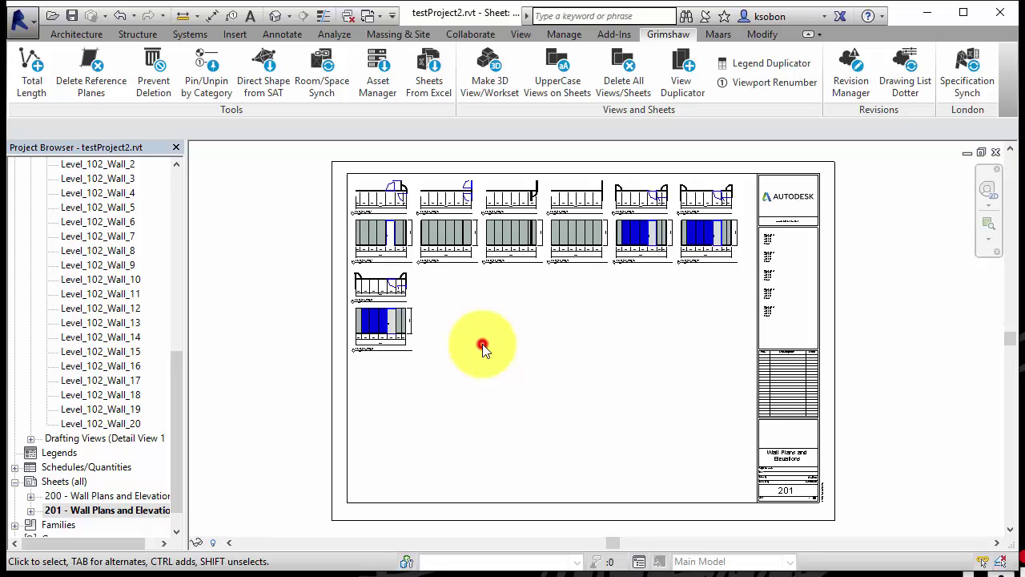